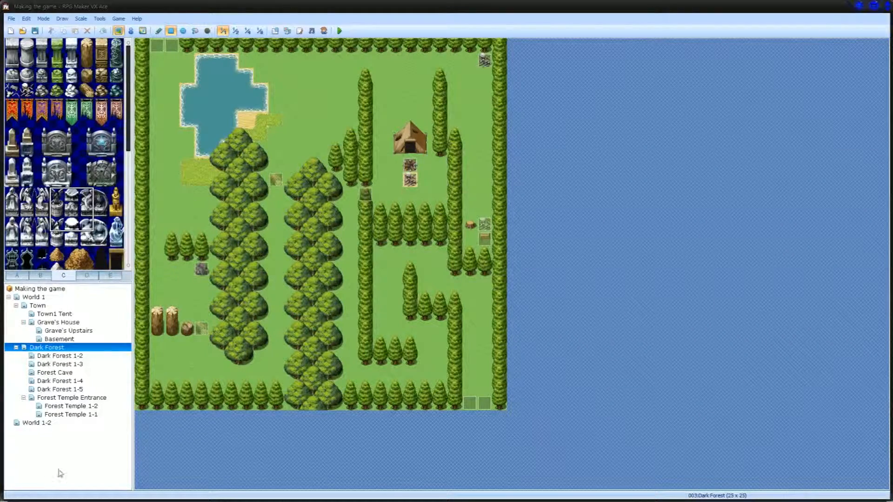
Step: Open the Dark Forest 1-2 map in event editing mode and review the Flower Tips event on the raised cliff area
click(74, 356)
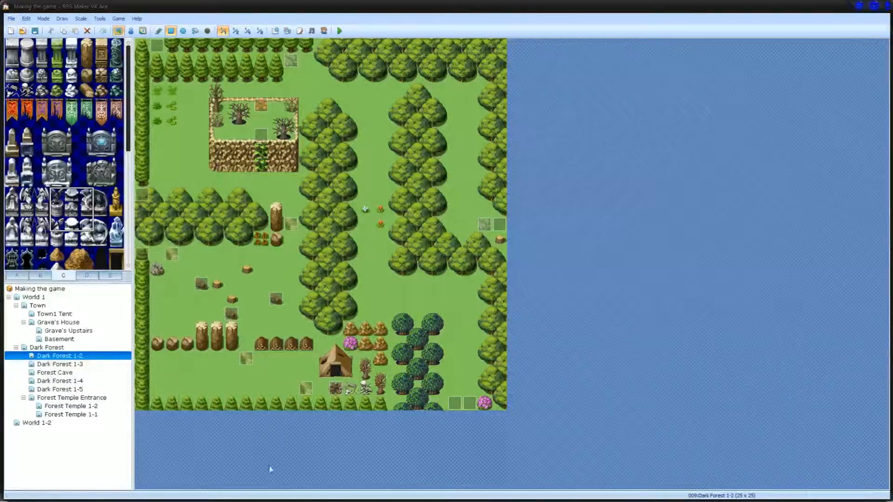
click(131, 31)
double_click(260, 136)
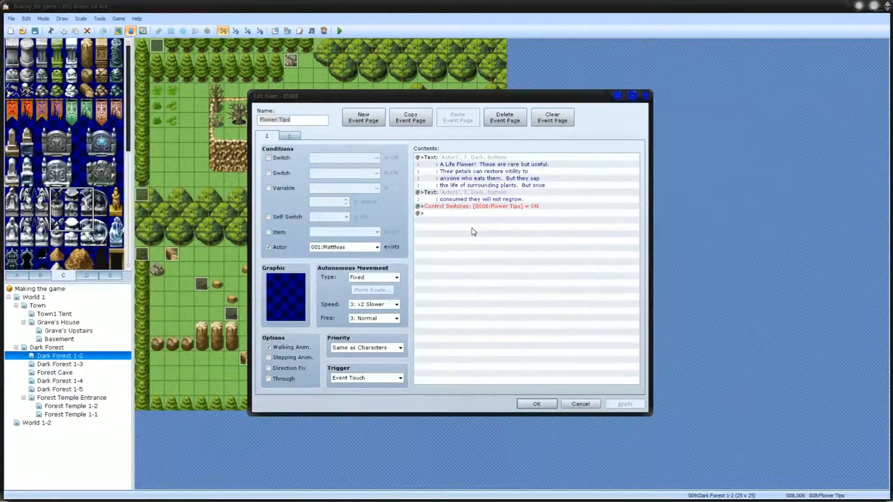
click(537, 404)
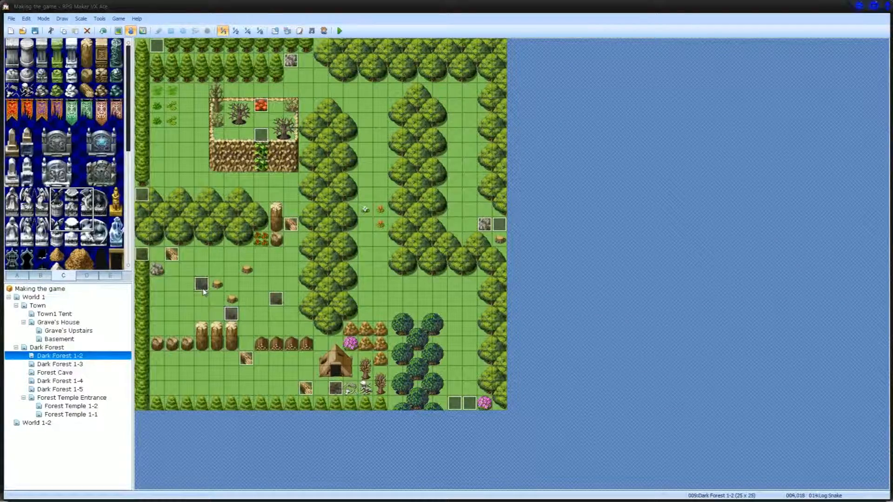
Step: Inspect the Log Snake, Fire Place and Break Stone events placed around the Dark Forest 1-2 map
click(278, 300)
click(231, 314)
click(202, 284)
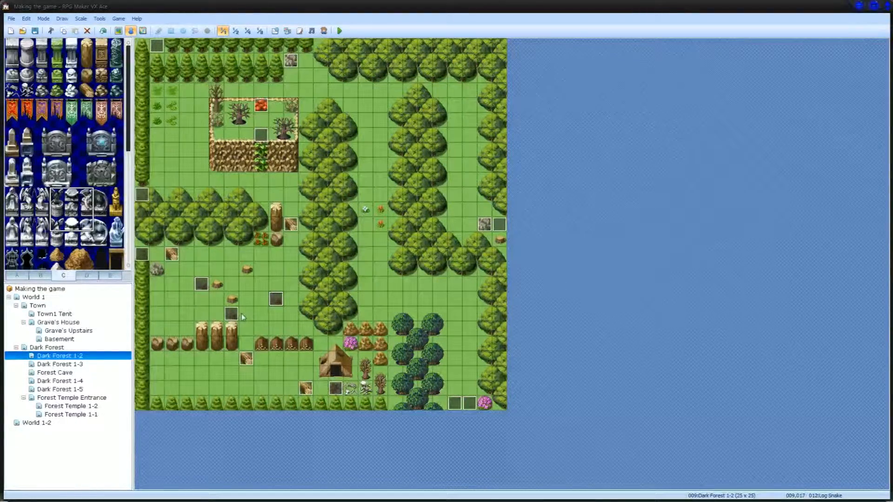
key(Up)
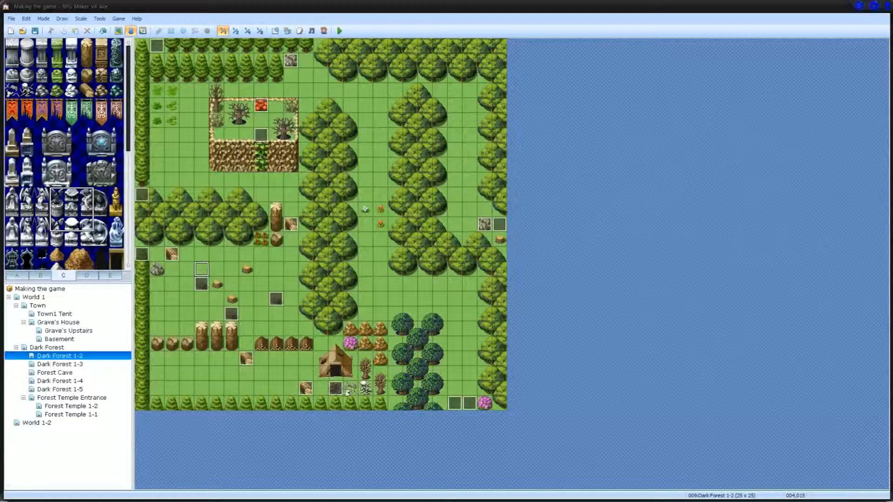
click(336, 389)
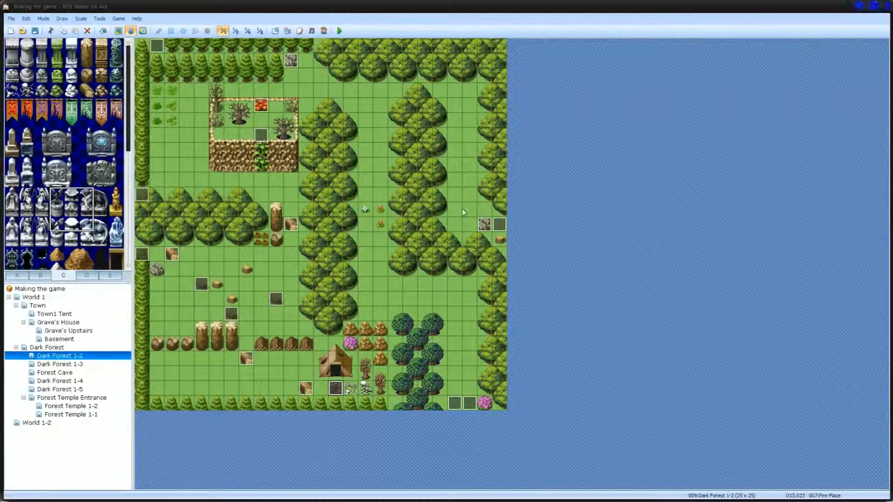
click(290, 62)
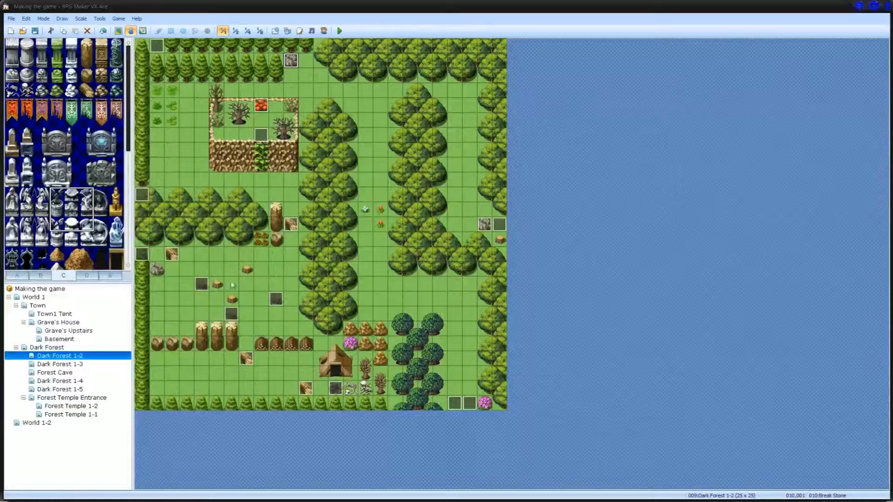
Step: Open the Dark Forest 1-3 map and review the Elf Event in front of the stone ruins
click(54, 364)
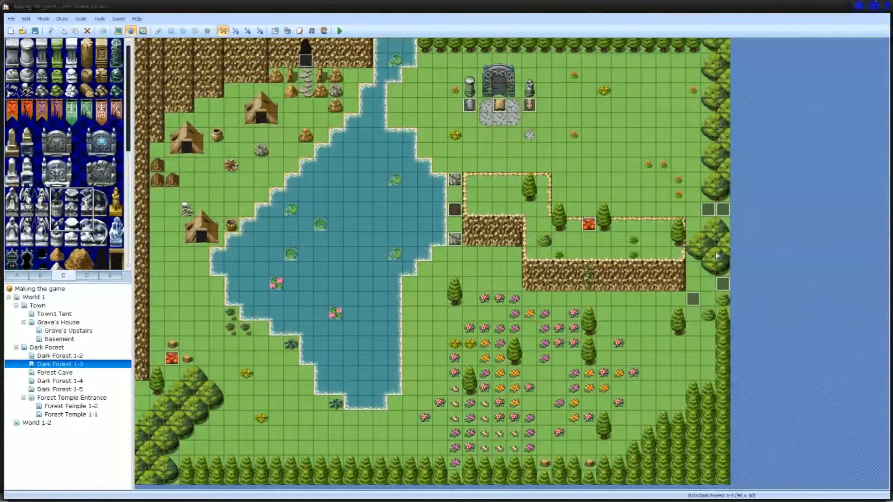
click(75, 356)
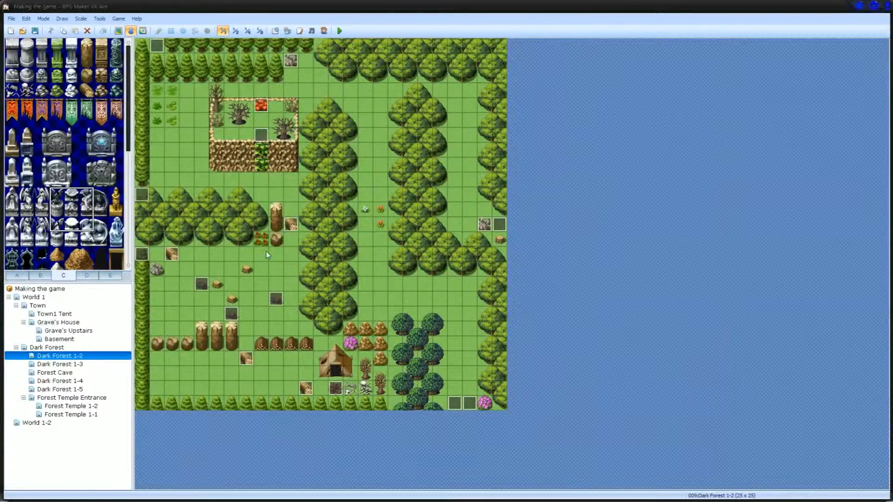
click(66, 365)
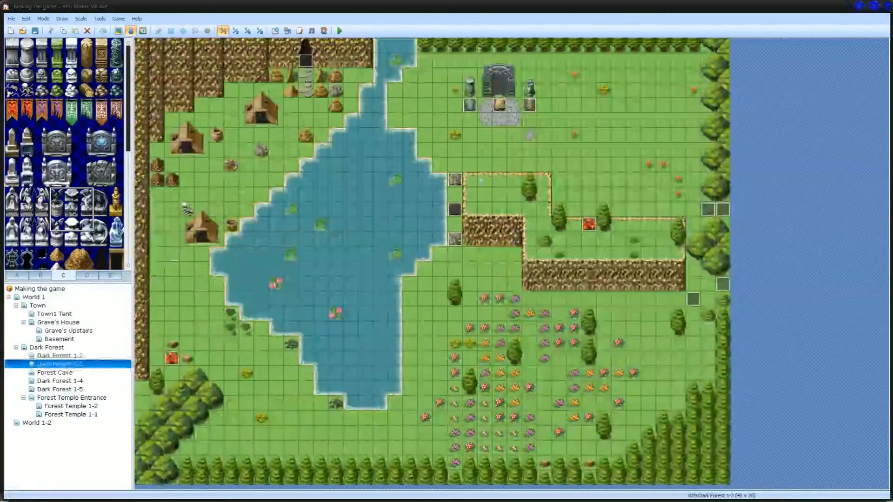
double_click(499, 106)
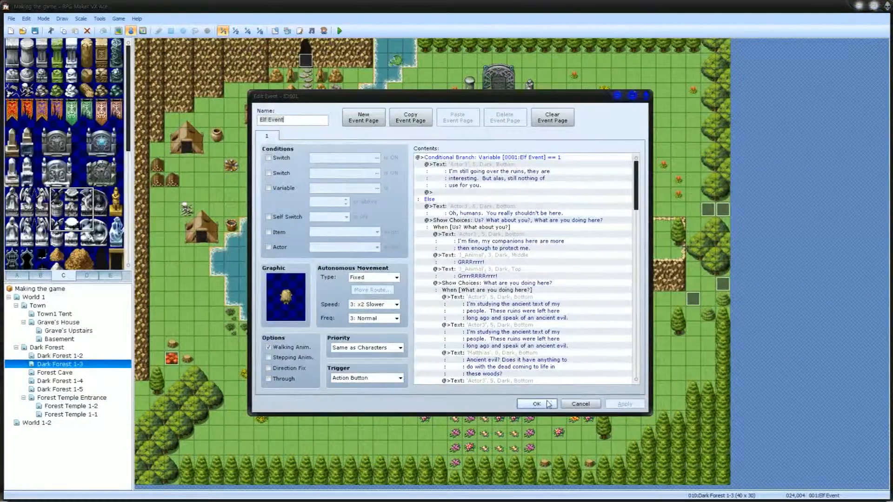
click(537, 403)
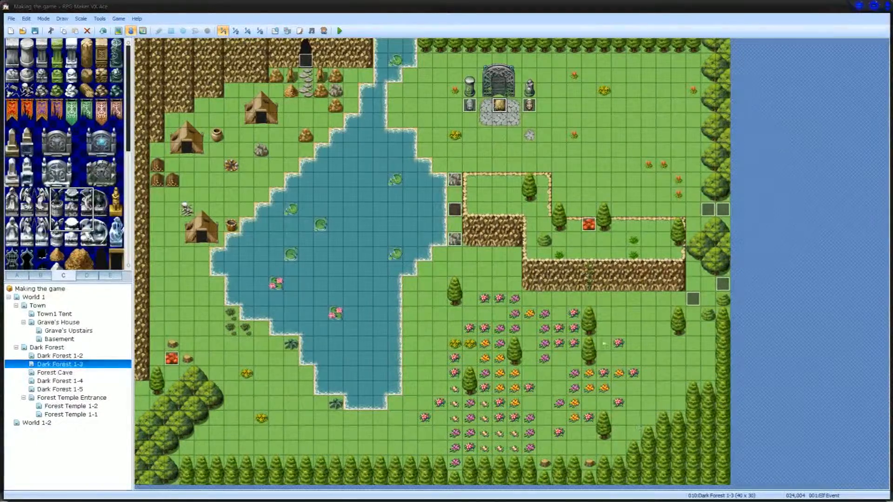
Step: Review the Poison flower event and the killer plant event on the Dark Forest 1-3 map
double_click(693, 302)
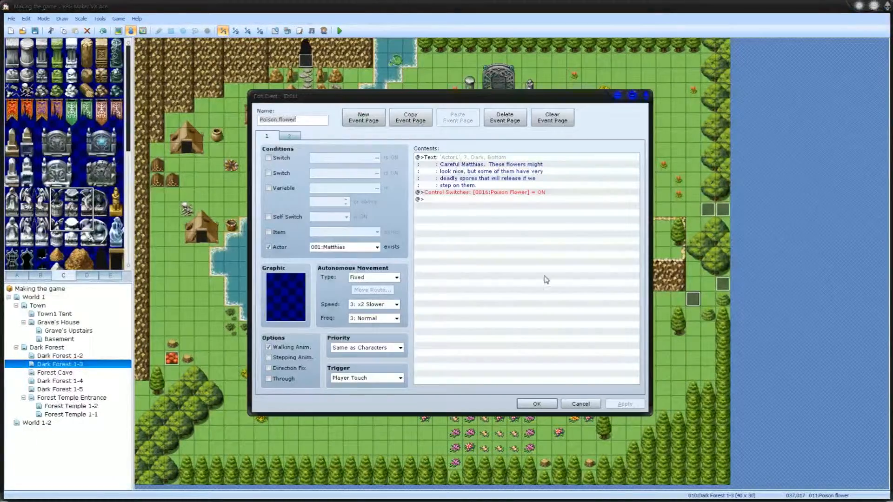
click(538, 407)
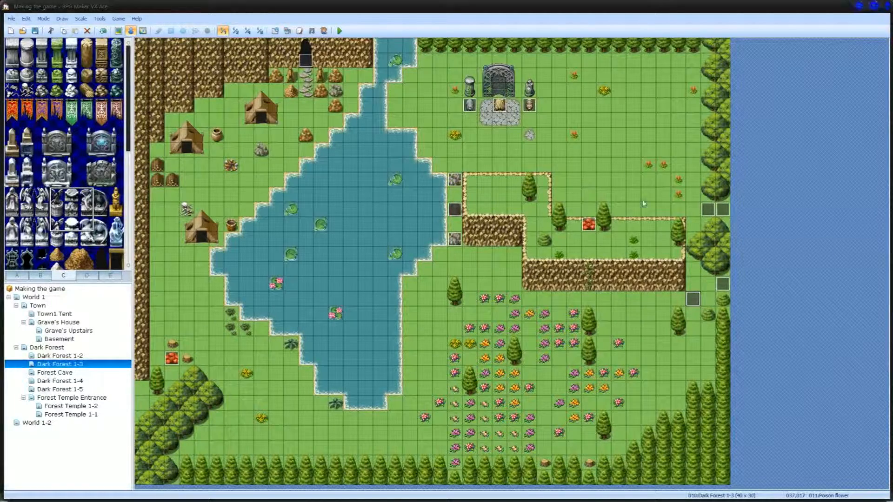
double_click(591, 229)
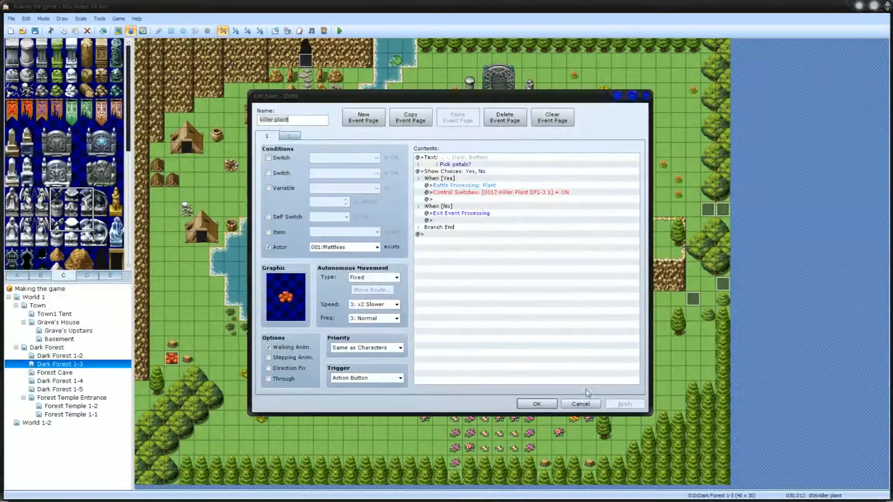
click(536, 403)
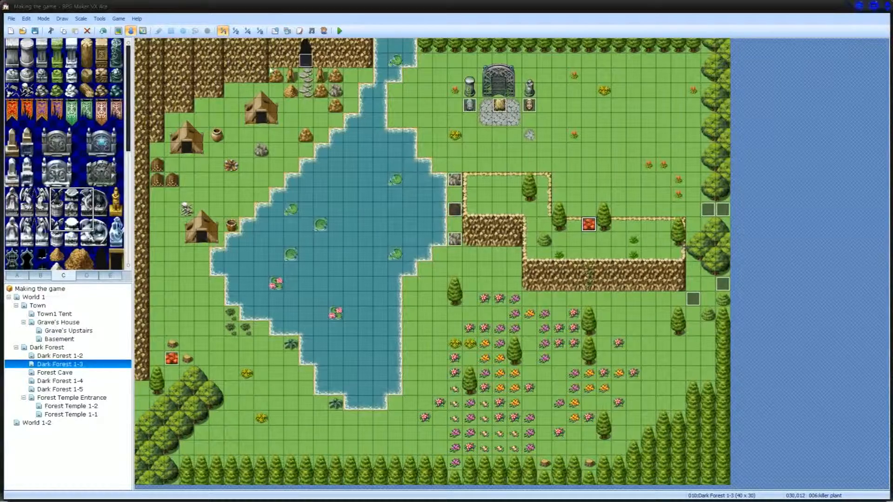
Step: Review the Plant enemy in the database, examining its drop items
click(275, 30)
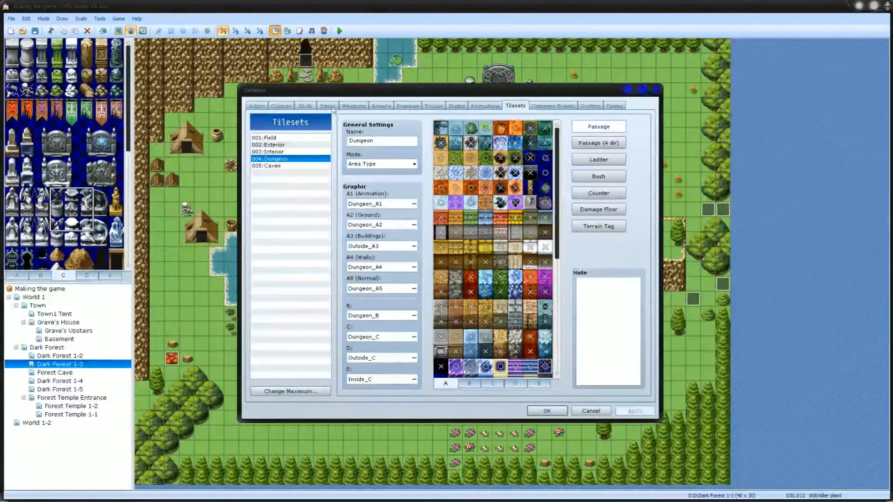
click(406, 107)
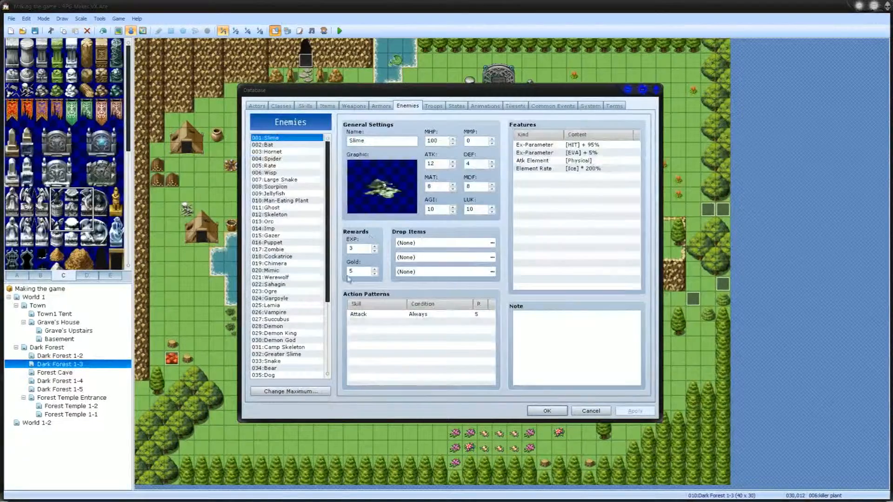
drag(332, 290, 331, 372)
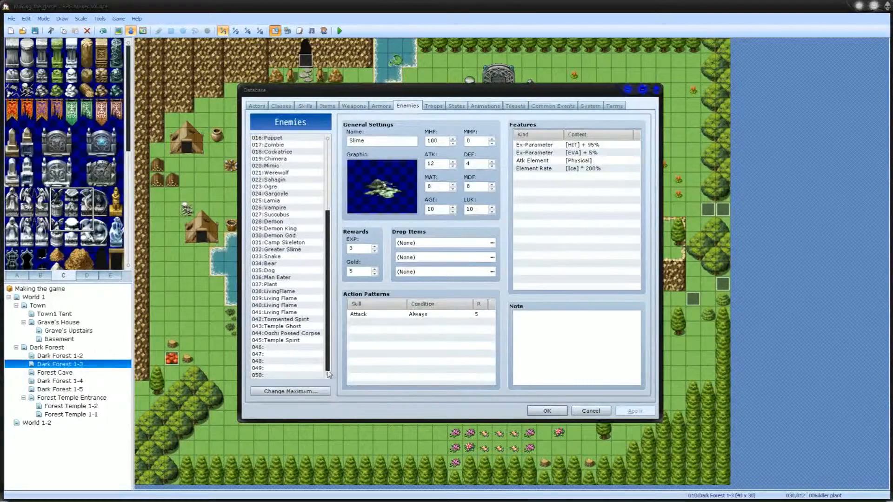
click(291, 285)
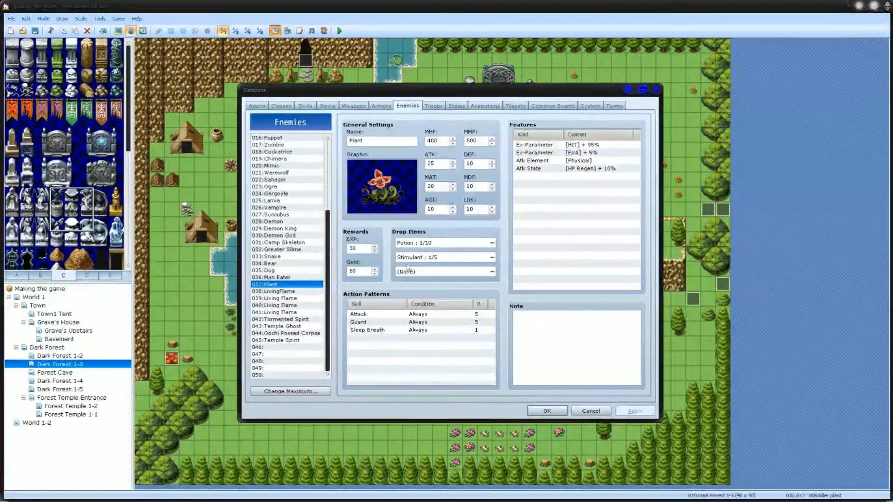
click(422, 258)
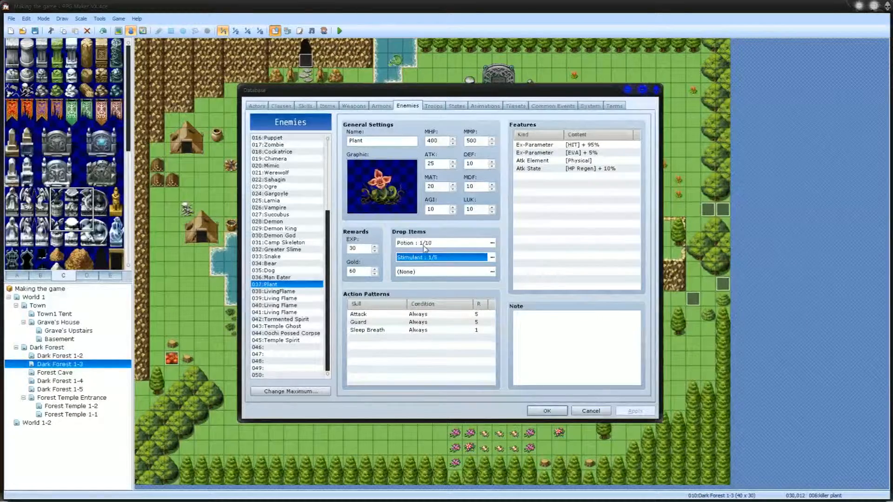
click(424, 246)
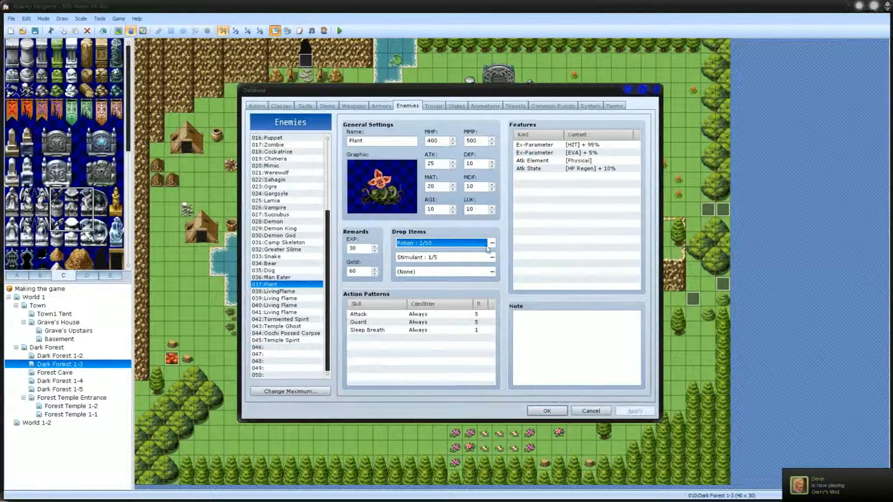
click(563, 408)
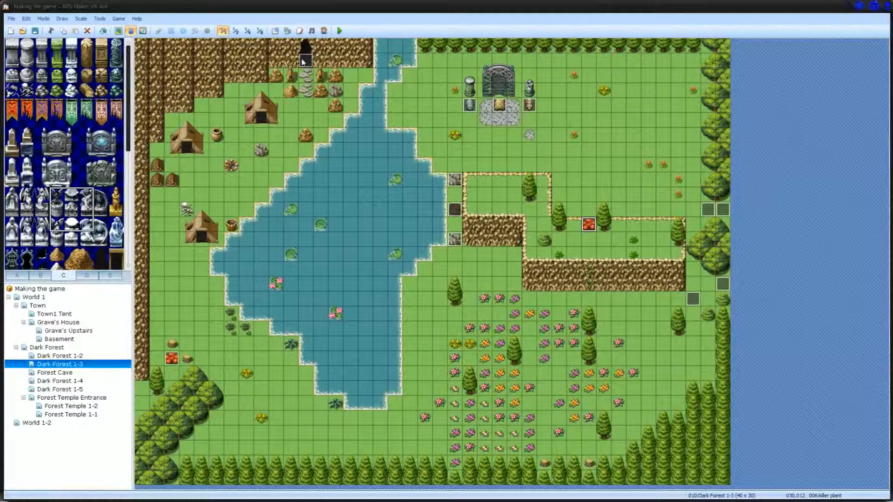
Step: On the Forest Cave map, change the Torch Event 1-2 graphic to a blue flame from the Flame character set
click(63, 373)
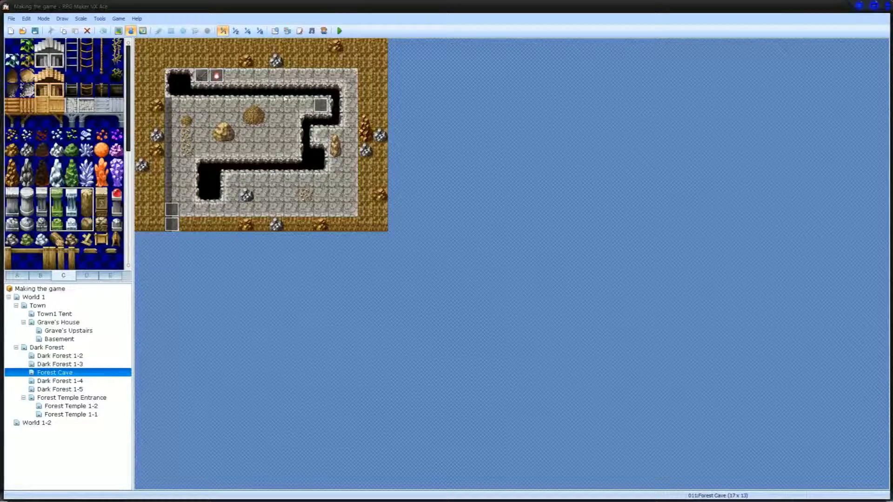
double_click(217, 76)
double_click(284, 297)
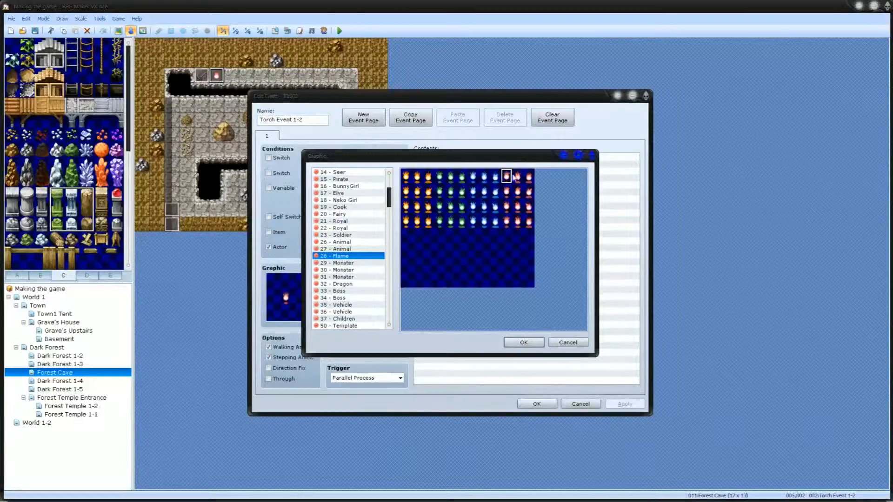
click(476, 179)
click(523, 343)
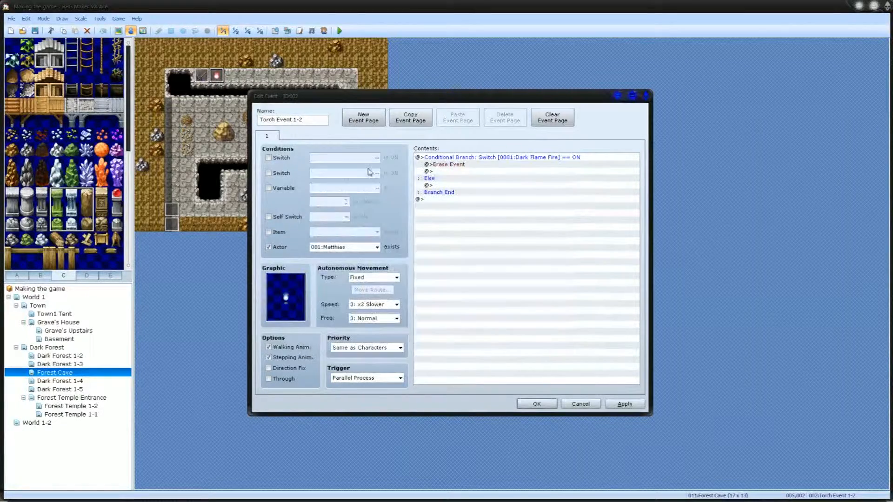
click(536, 403)
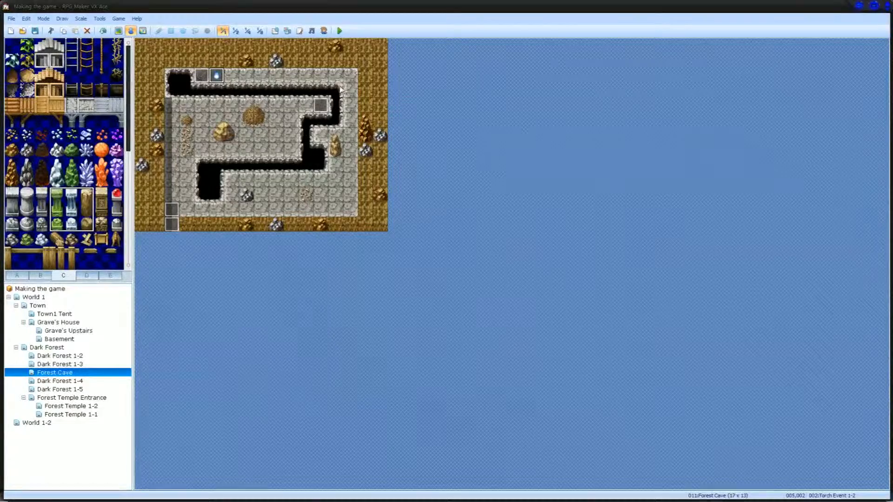
Step: Review the LivingFlame enemy and the Living Flame accessory armor in the database
click(275, 30)
click(284, 292)
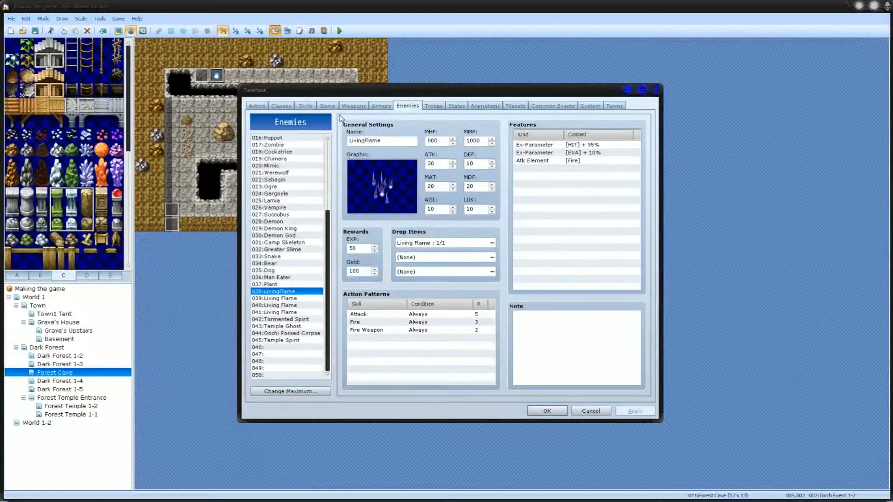
click(328, 106)
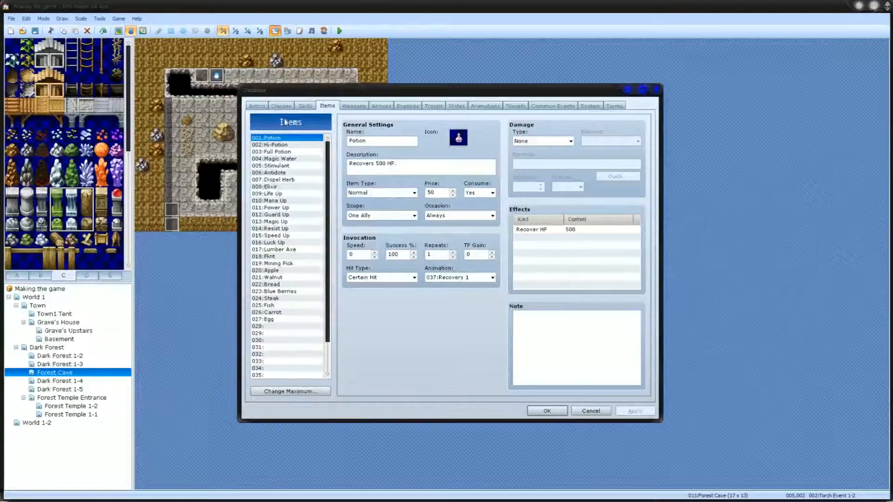
click(384, 106)
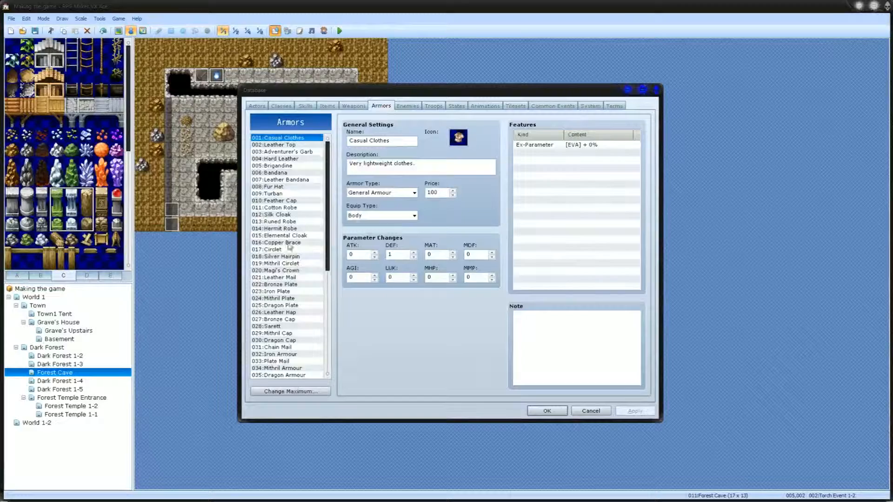
scroll(285, 332, down, 9)
click(292, 367)
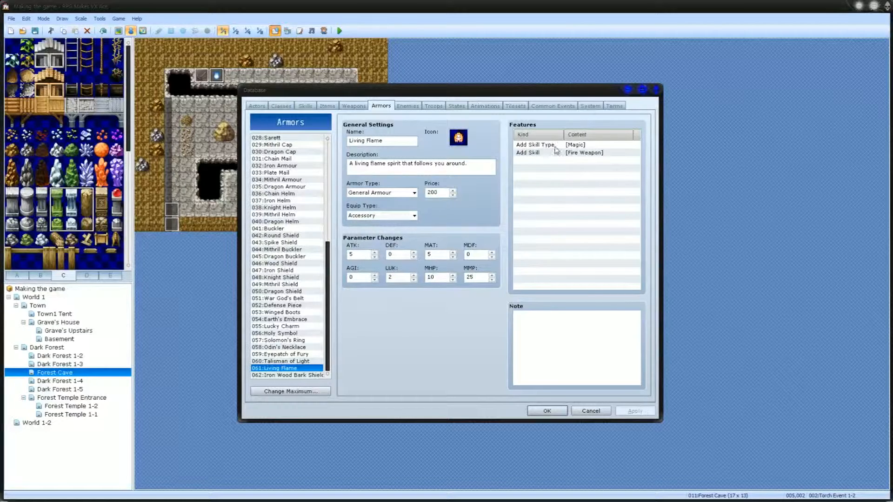
Step: Review the Fire Weapon skill feature of the Living Flame armor and keep its Add Skill setting
click(578, 155)
double_click(579, 155)
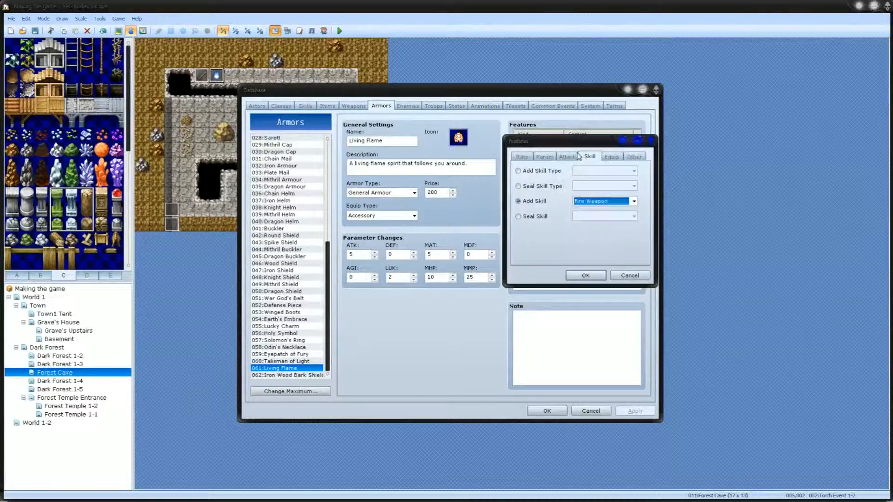
click(586, 276)
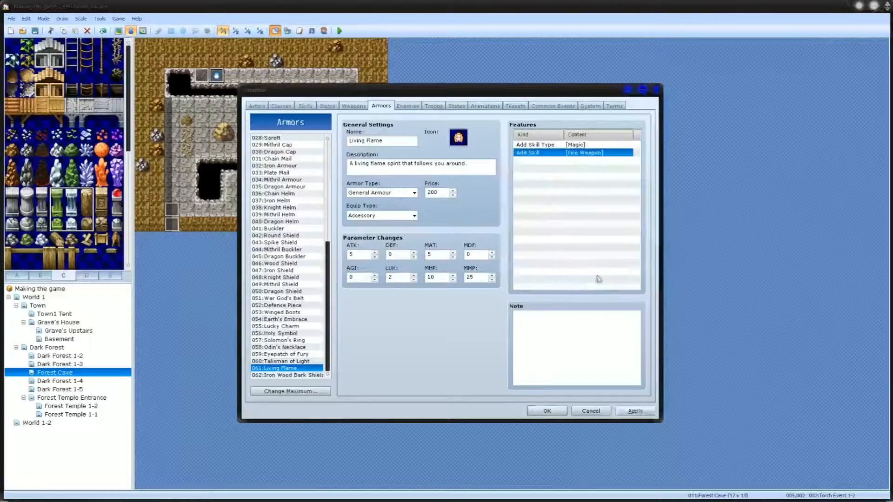
Step: Set the Fire Weapon skill's type to Magic in the database and save the database changes
click(307, 106)
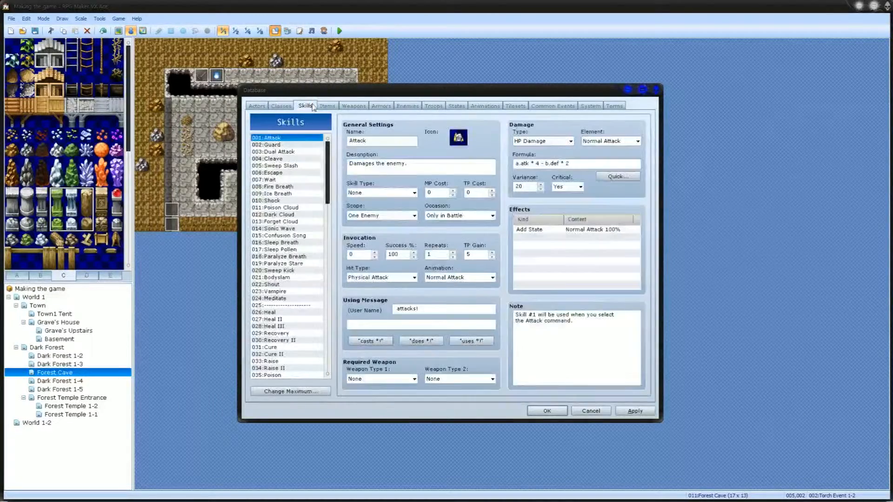
scroll(290, 326, down, 10)
scroll(288, 329, down, 4)
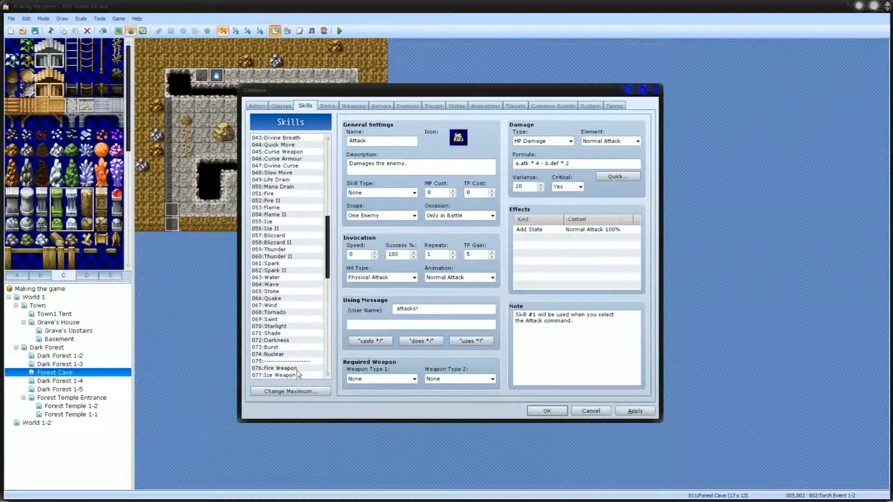
click(297, 368)
click(386, 192)
click(381, 210)
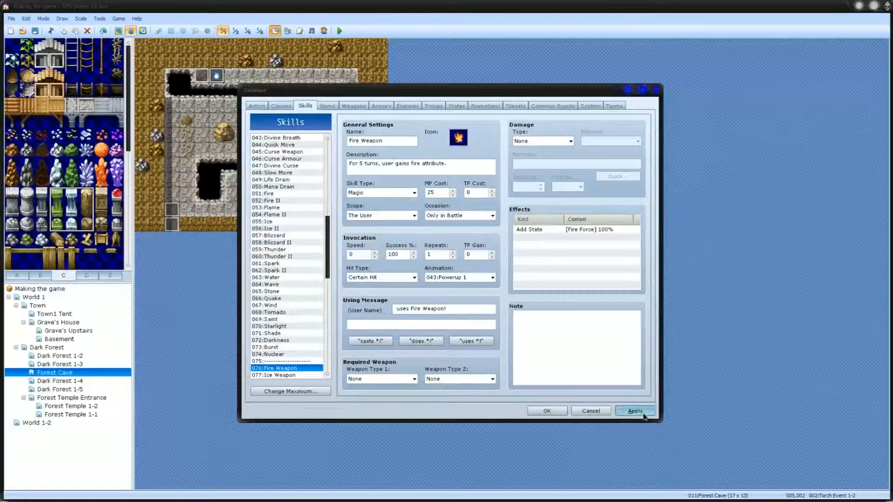
click(534, 412)
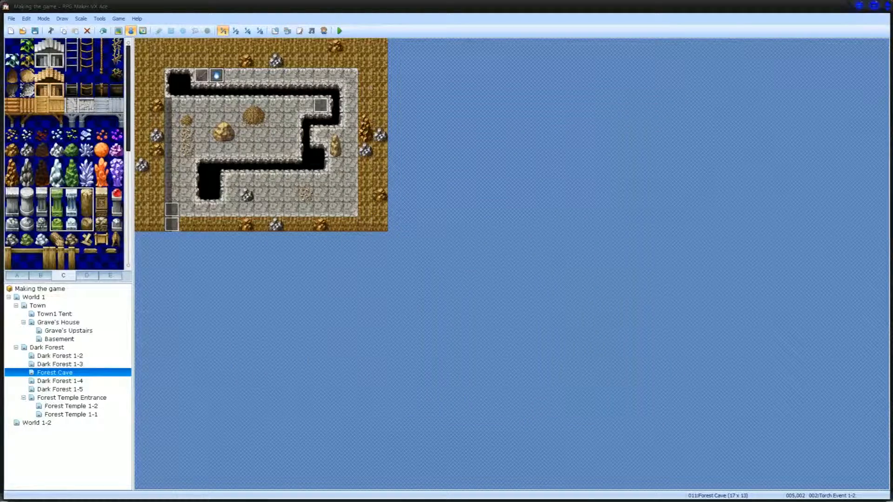
Step: Review the Pick Event on the Forest Cave map, examining how it gives the Mining Pick
double_click(203, 74)
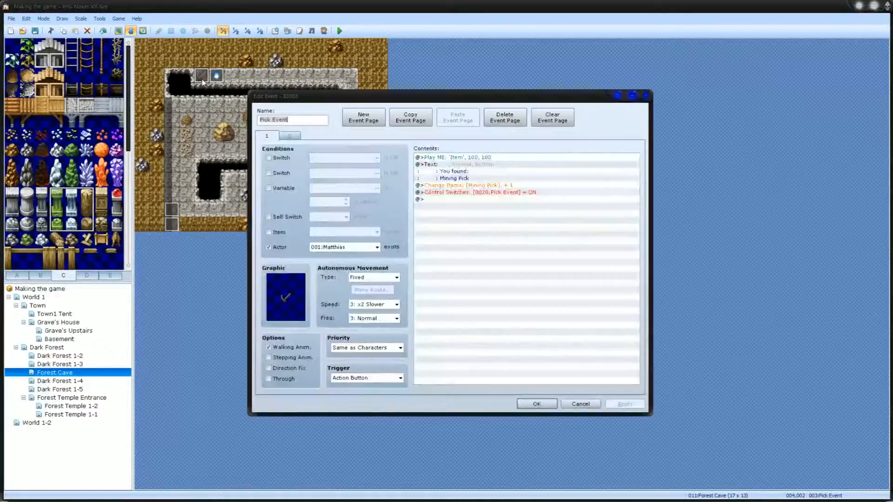
click(536, 404)
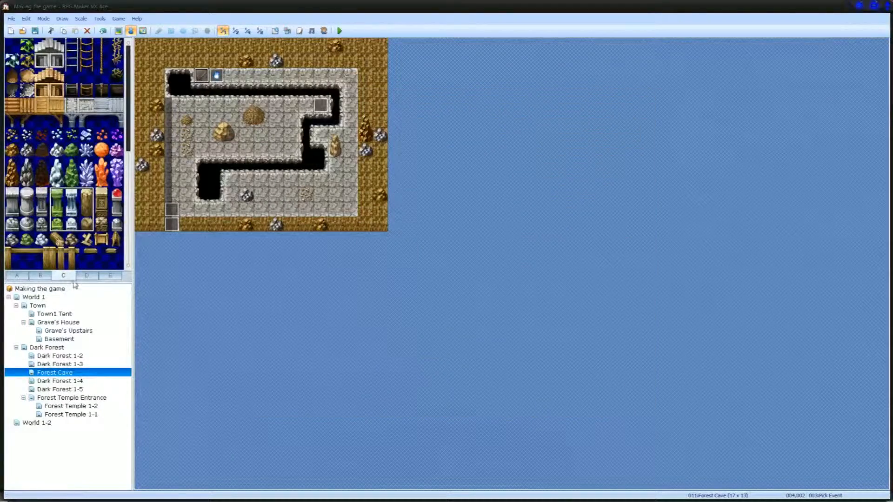
Step: On the Dark Forest 1-3 map, replace the grey rock beside the upper tents with a brown rock tile copied from nearby
click(64, 364)
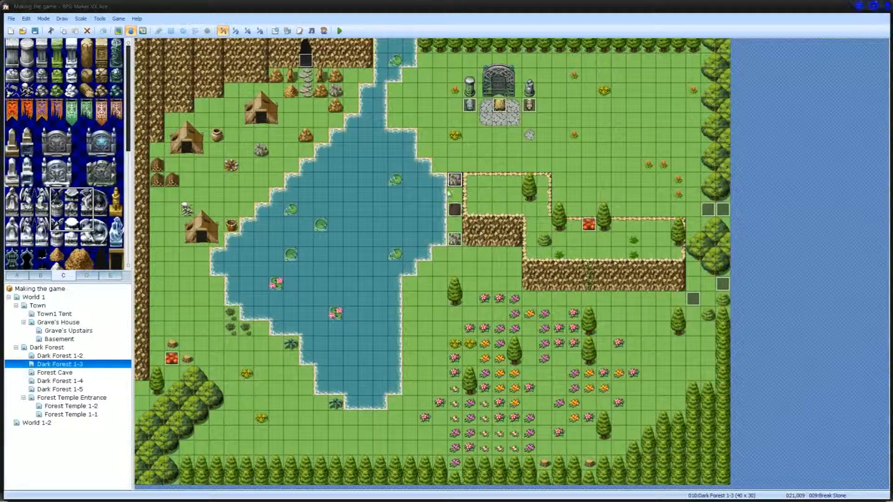
click(261, 150)
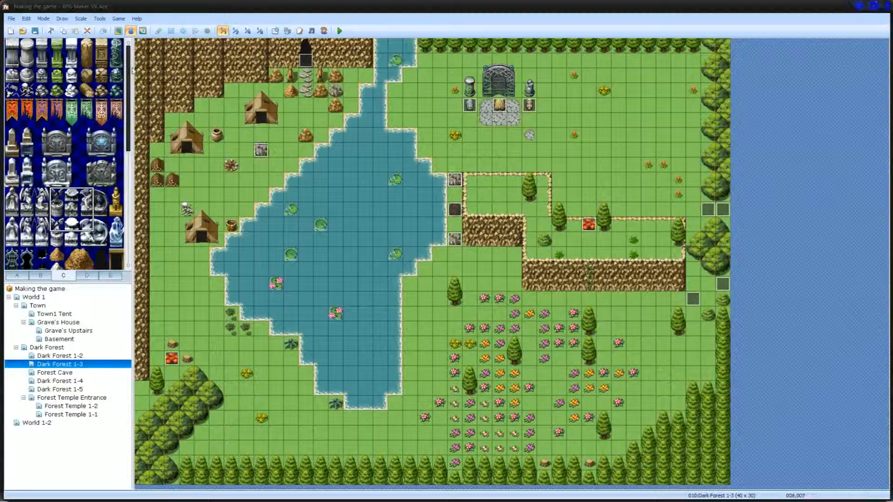
click(118, 30)
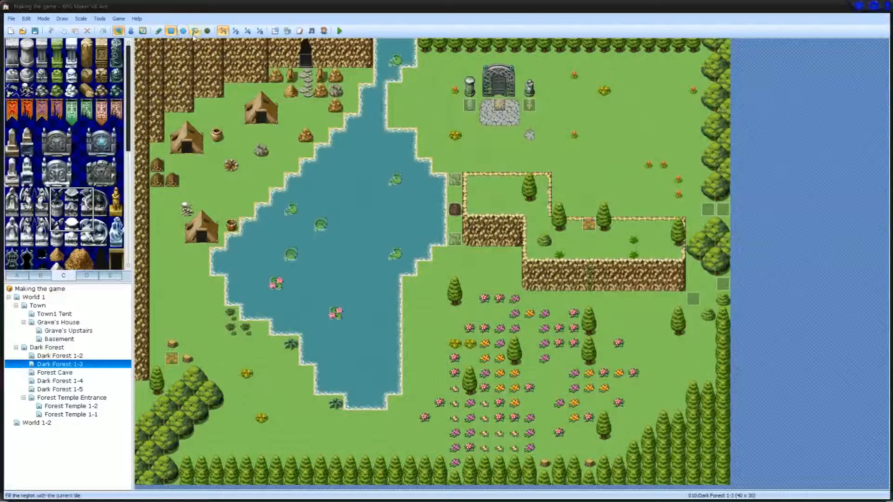
right_click(307, 136)
click(261, 151)
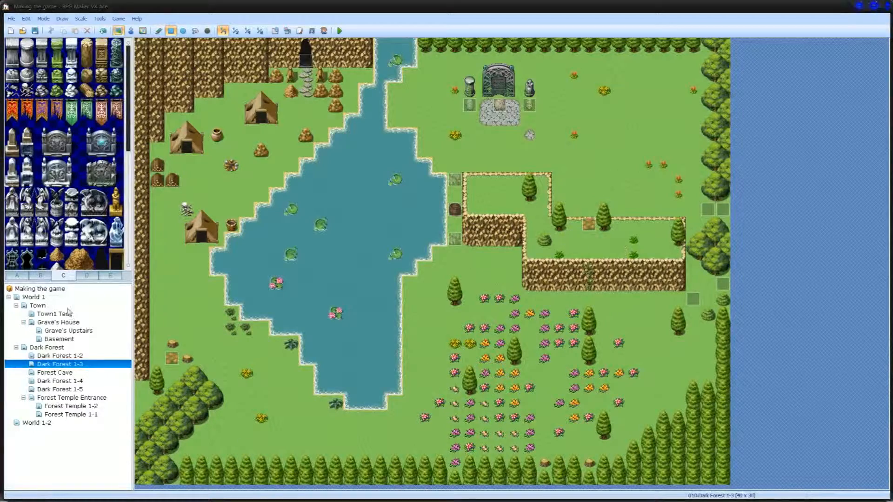
Step: Look through the Dark Forest 1-2, 1-3, 1-5, Forest Temple and Dark Forest 1-4 maps to compare their layouts
click(70, 356)
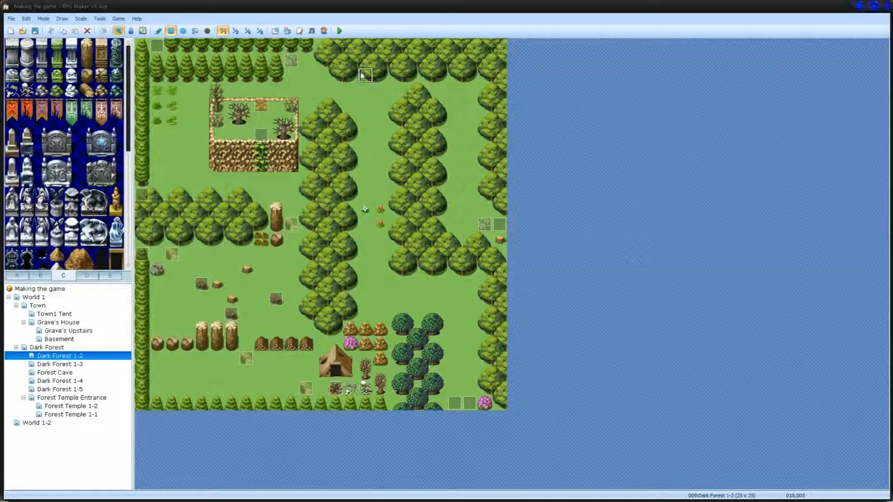
click(69, 364)
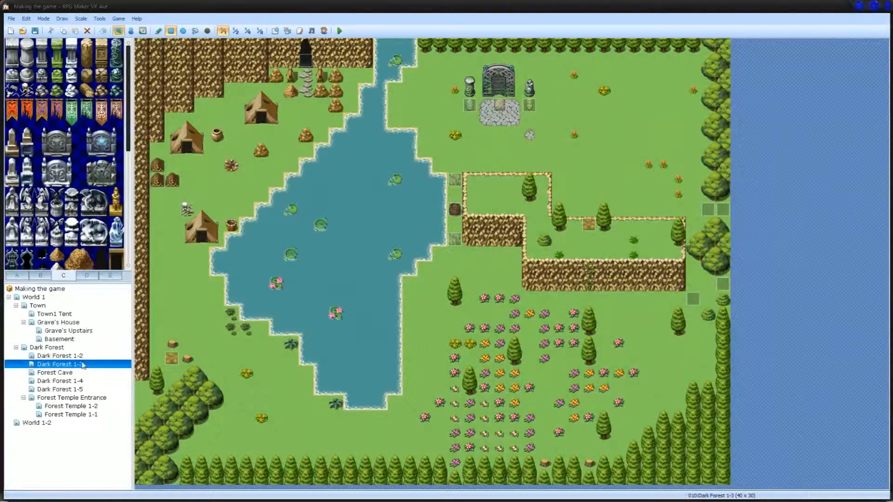
click(71, 389)
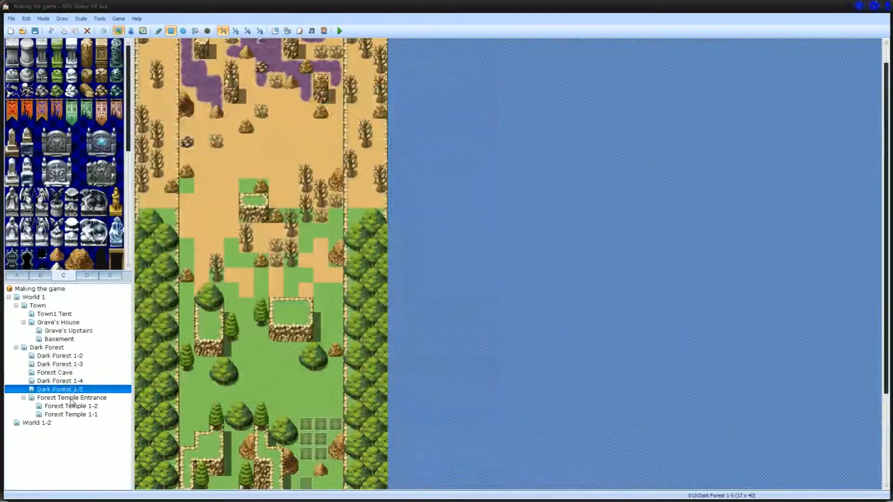
click(72, 399)
click(72, 407)
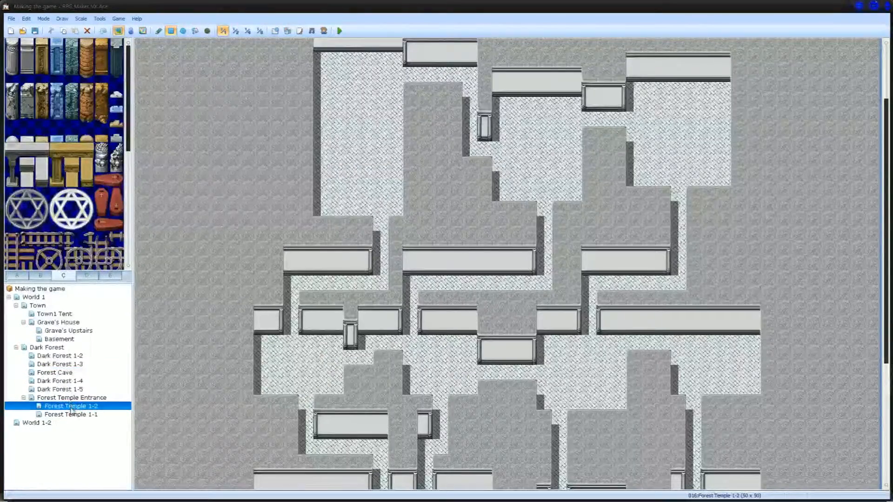
click(65, 381)
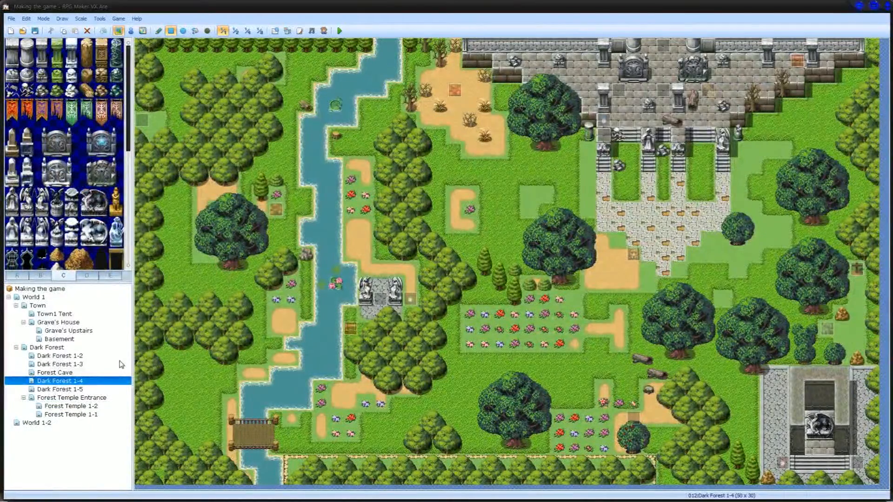
click(77, 356)
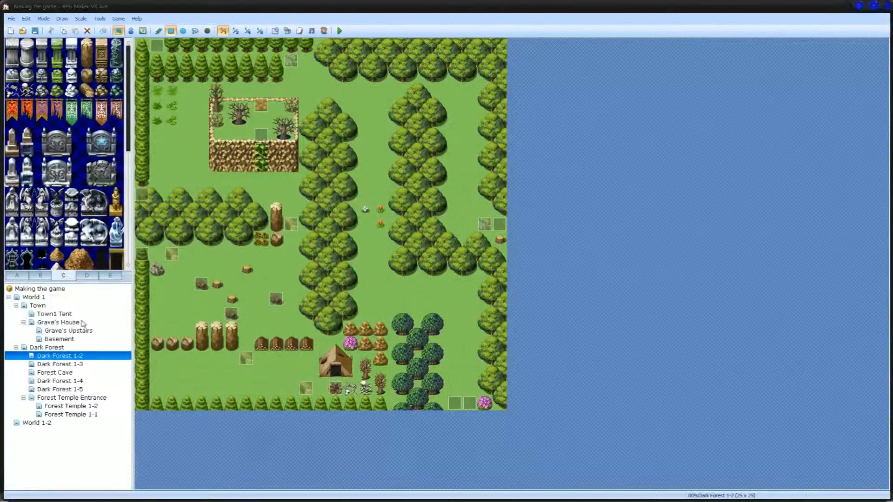
click(77, 380)
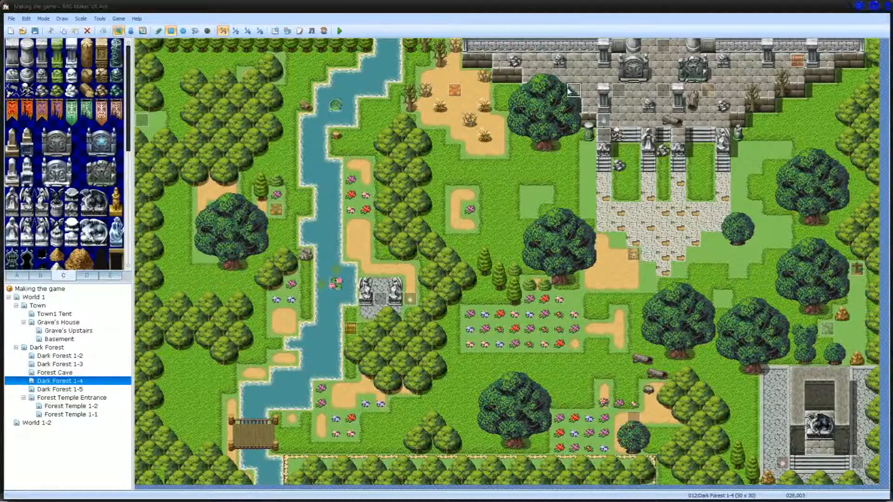
click(858, 467)
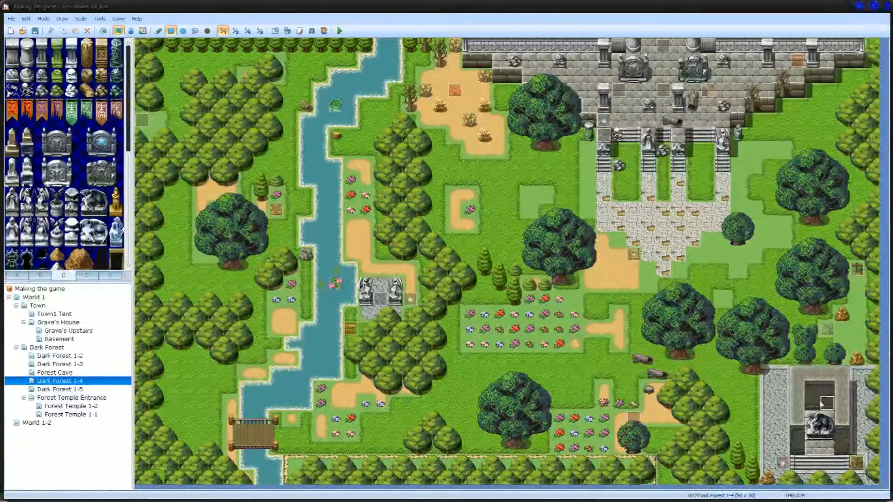
click(606, 136)
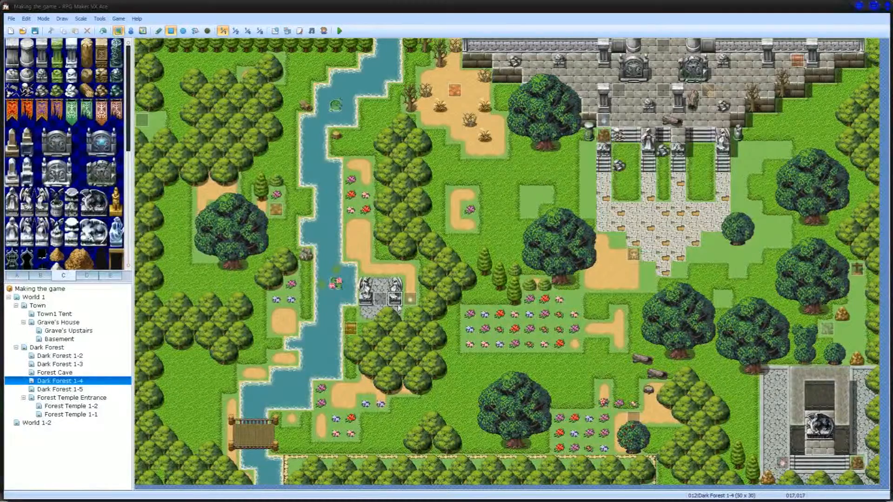
click(380, 299)
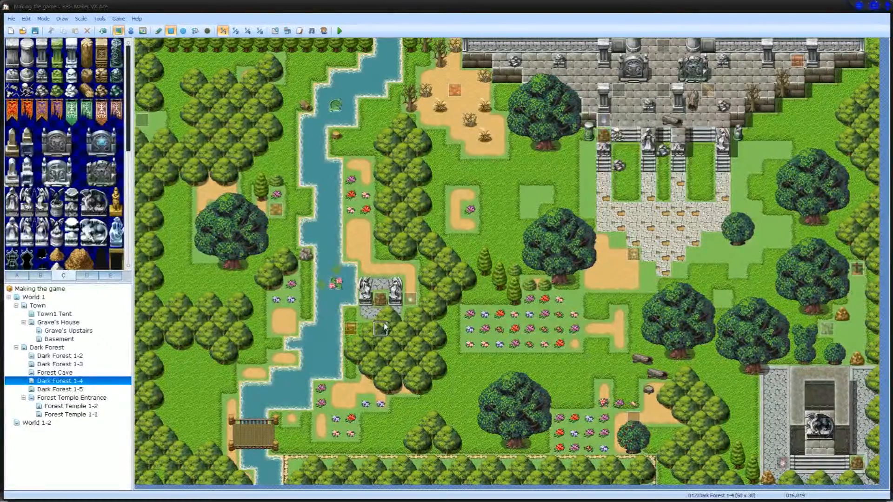
key(ctrl+z)
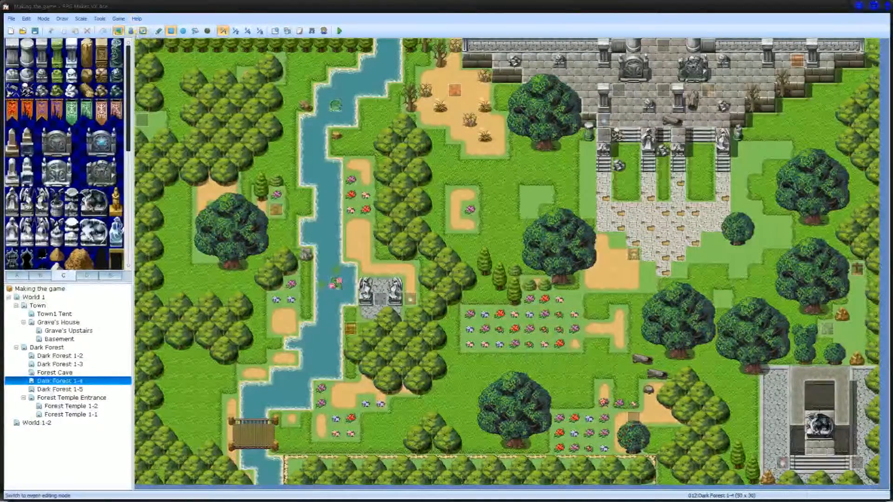
Step: Review the riverside treasure chest event on the Dark Forest 1-4 map, examining its Iron Wood Bark Shield reward
click(131, 31)
mouse_move(239, 495)
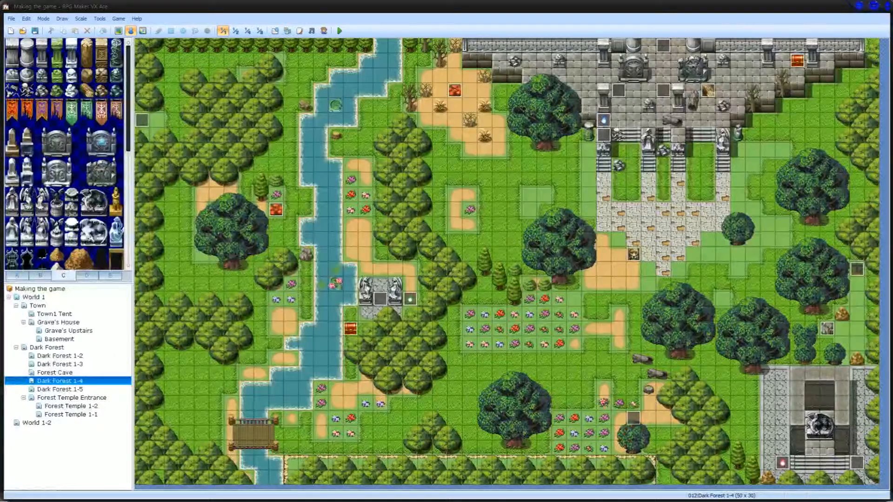
click(350, 330)
double_click(350, 331)
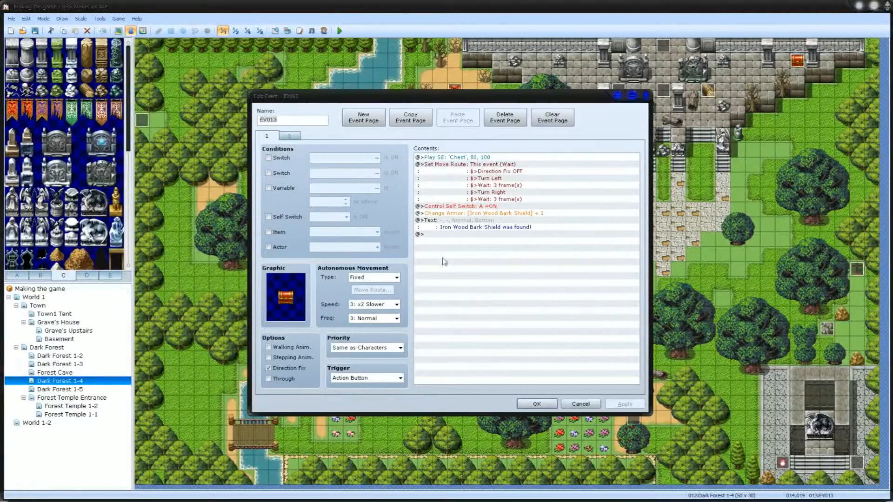
click(458, 229)
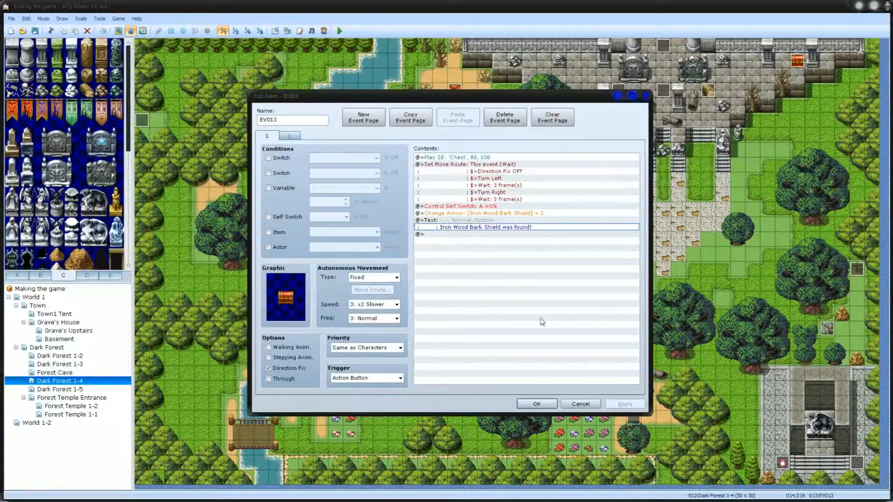
click(548, 403)
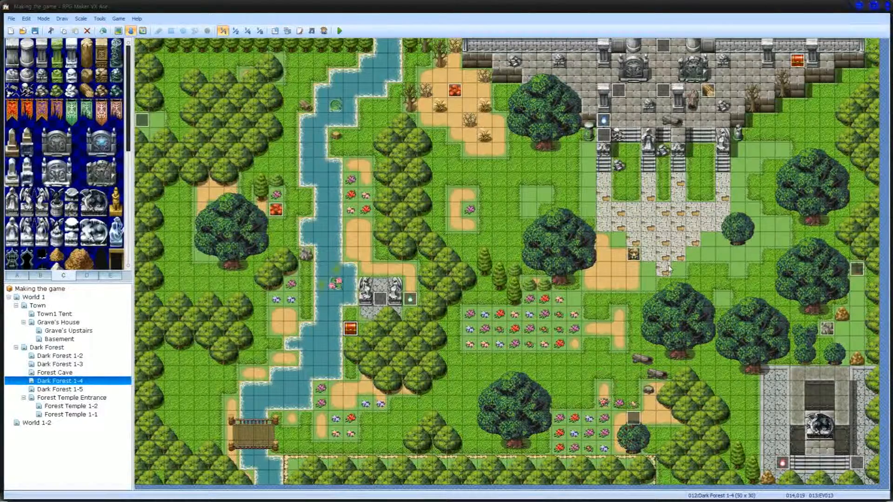
Step: Examine the chest and elf events in the stone ruins of Dark Forest 1-4, checking the Dark Forest 1-3 map as well
click(707, 91)
click(797, 61)
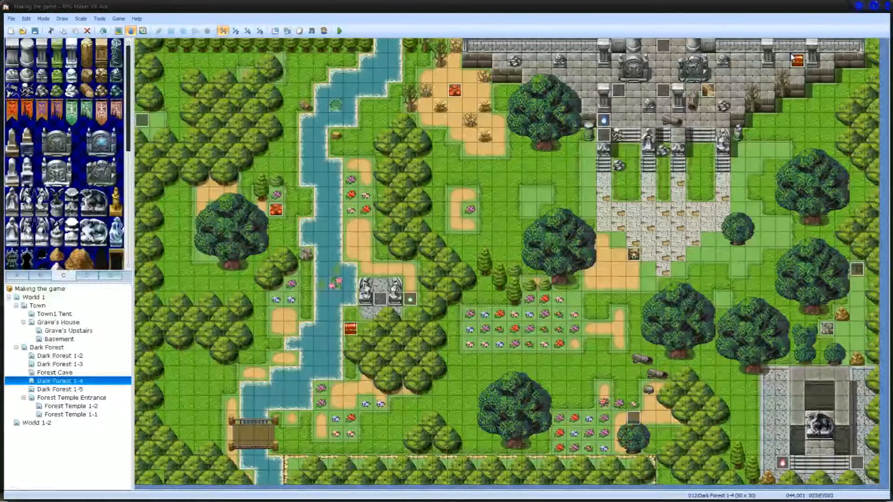
right_click(620, 93)
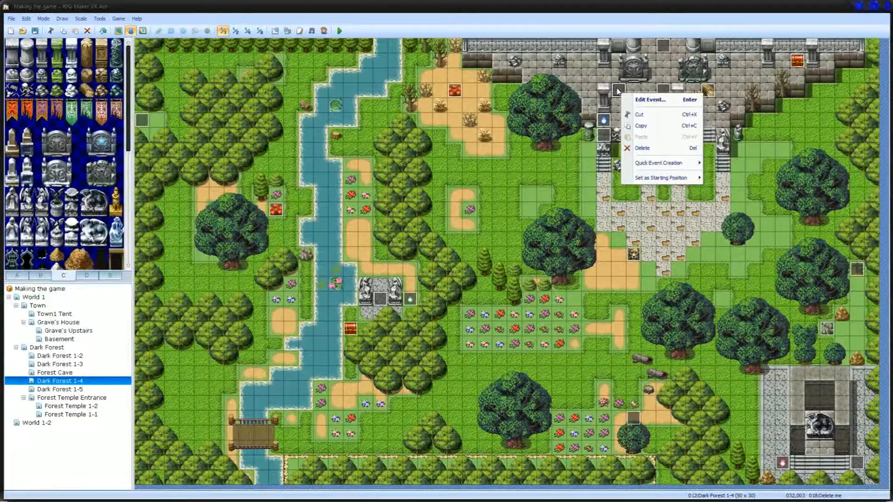
key(Escape)
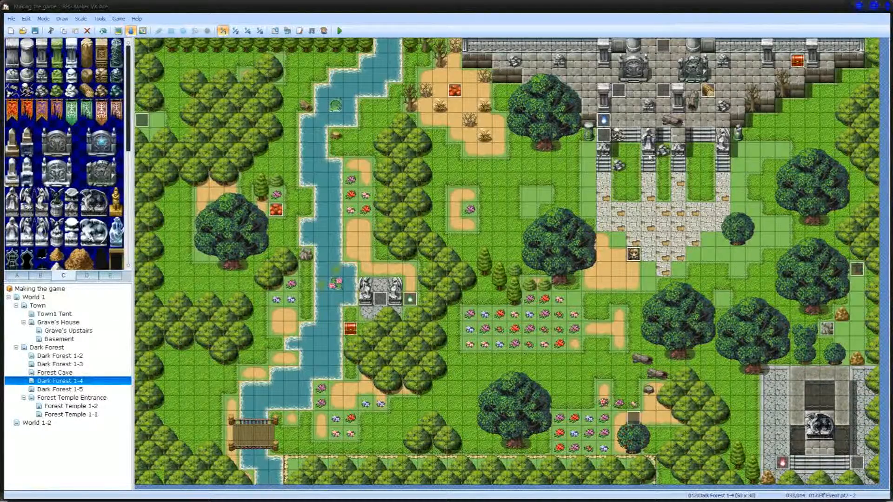
click(663, 105)
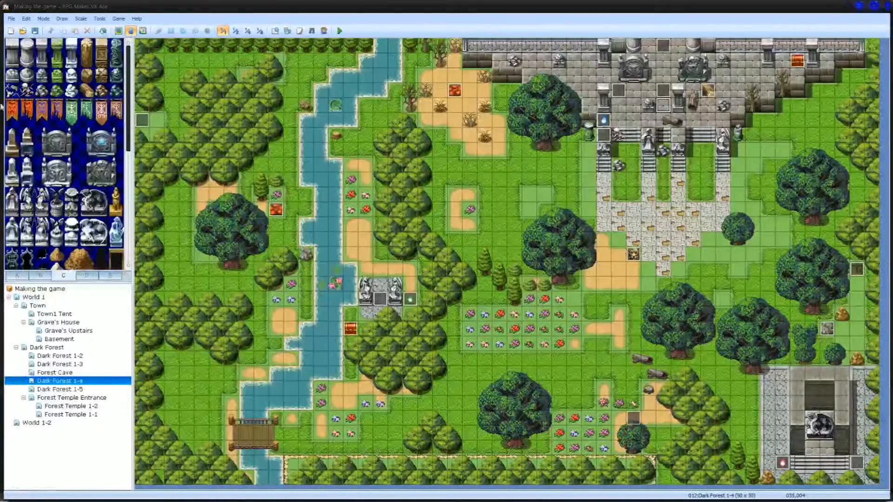
click(63, 365)
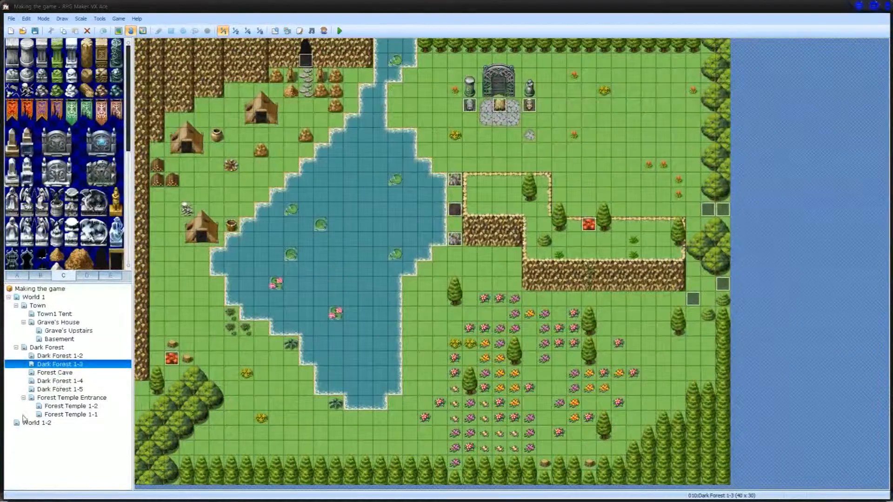
click(63, 381)
click(663, 91)
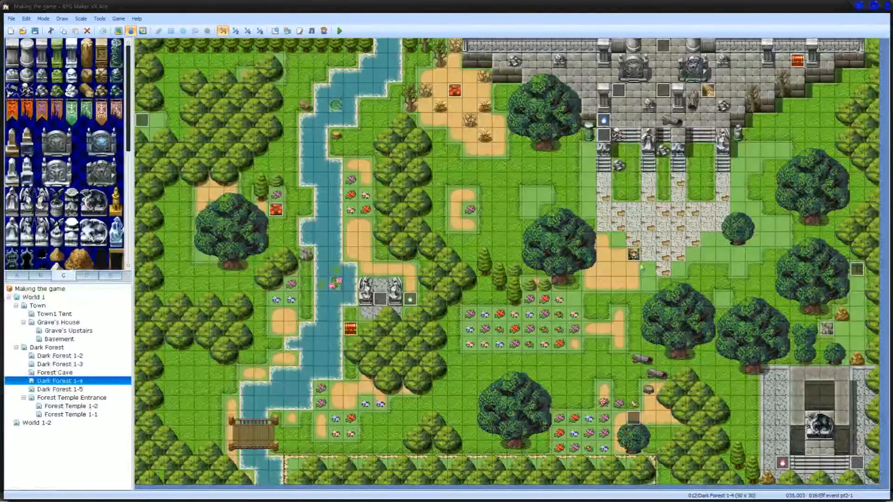
Step: Examine the Dark Forest 1-5 map down to its lower end, comparing it with the Dark Forest 1-2, 1-3 and 1-4 maps
click(56, 389)
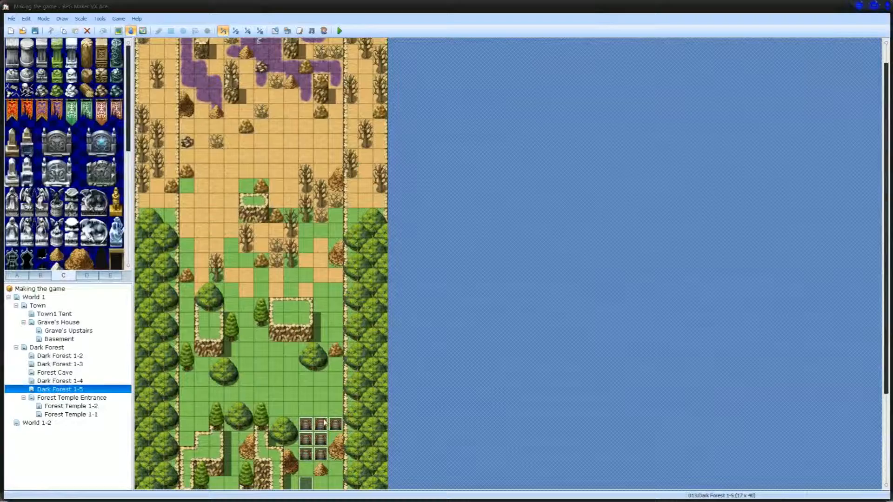
drag(886, 243, 886, 346)
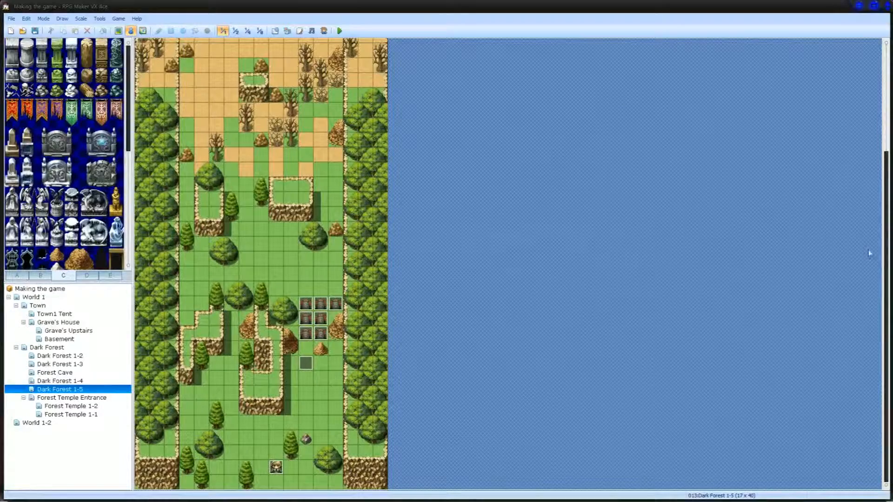
click(60, 365)
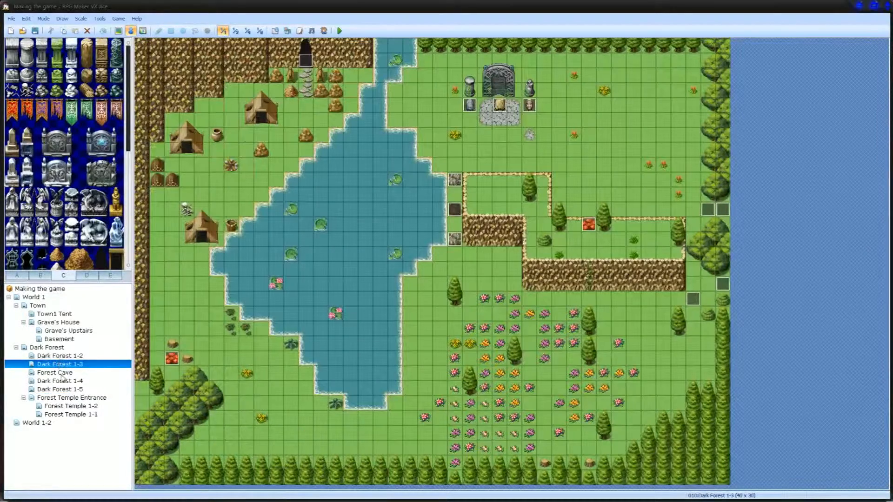
click(62, 382)
click(65, 391)
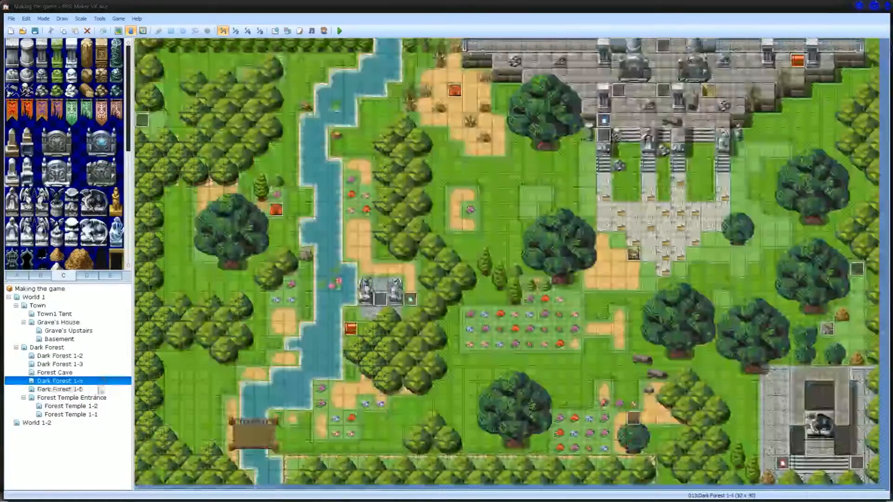
click(93, 381)
click(91, 391)
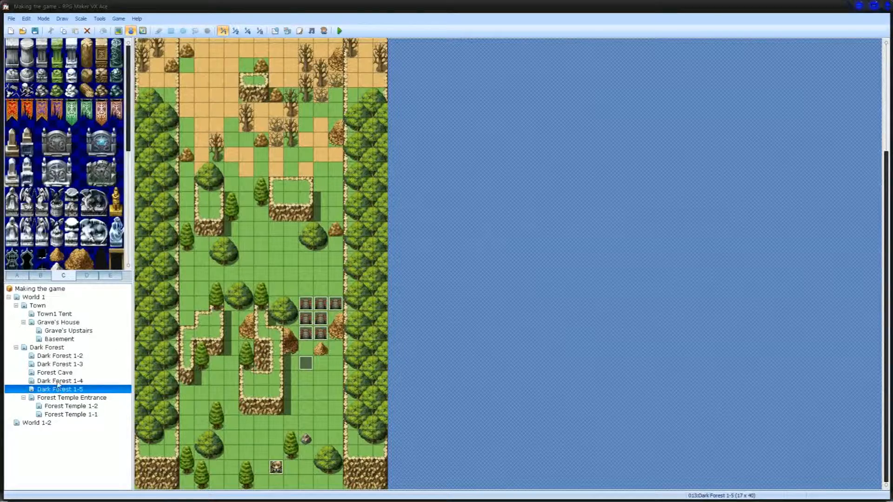
click(61, 356)
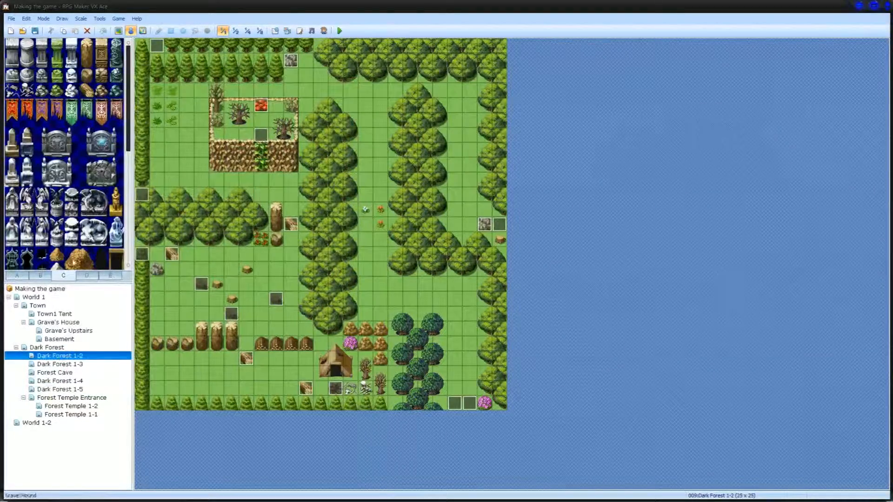
click(64, 389)
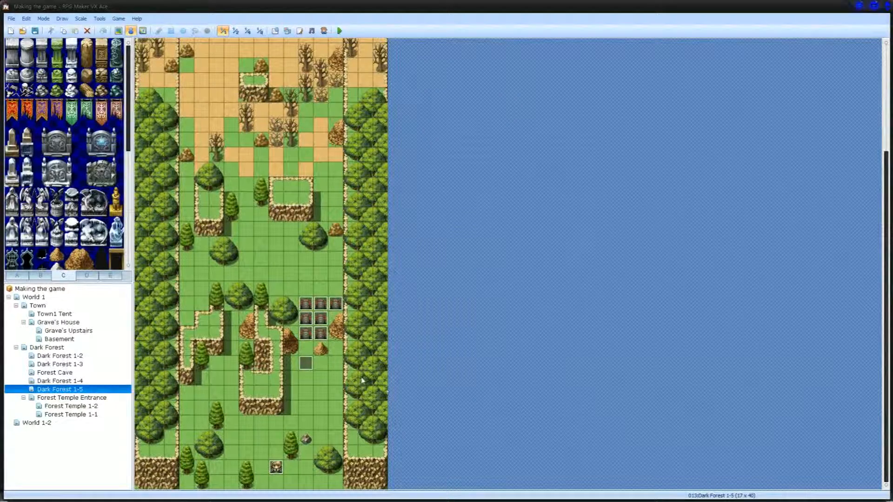
Step: Inspect the stone shrine in the lower corner of Dark Forest 1-4 and the statue rooms of the Forest Temple Entrance map
click(85, 382)
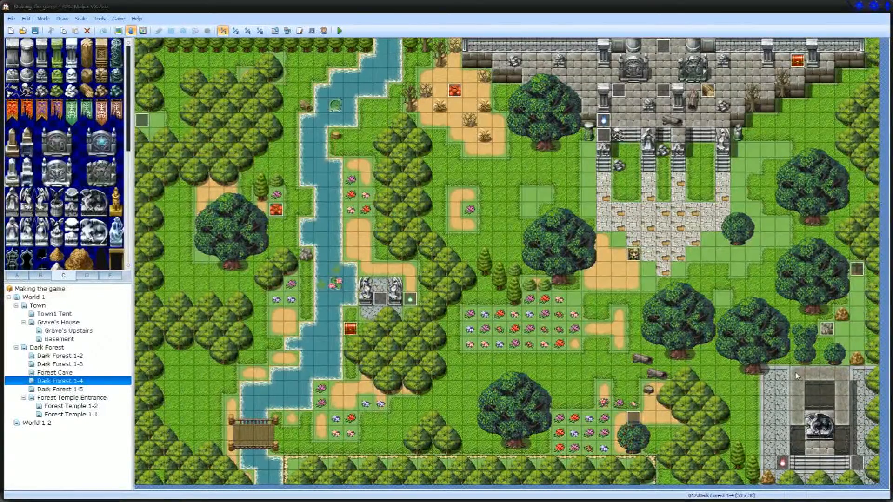
click(782, 387)
click(817, 433)
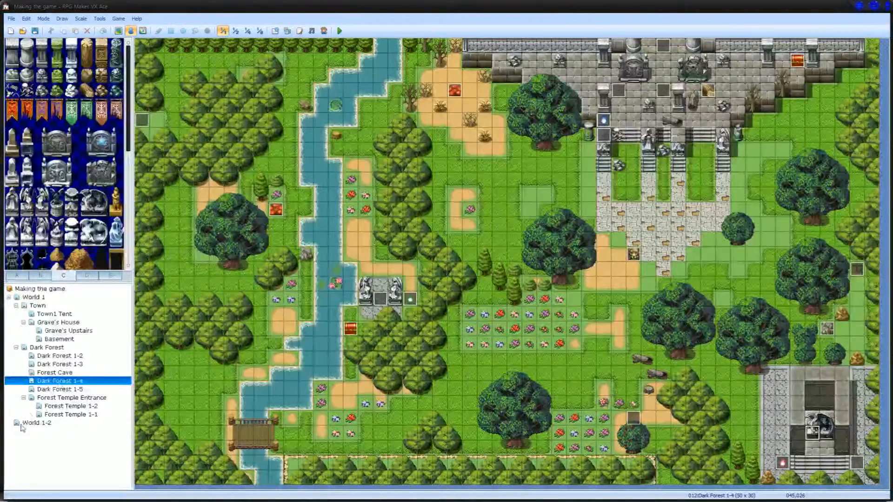
click(61, 398)
click(64, 406)
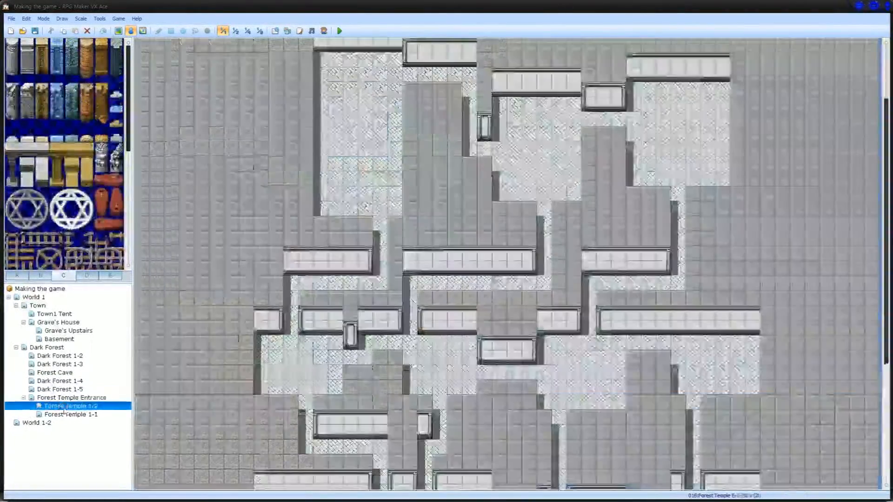
click(67, 398)
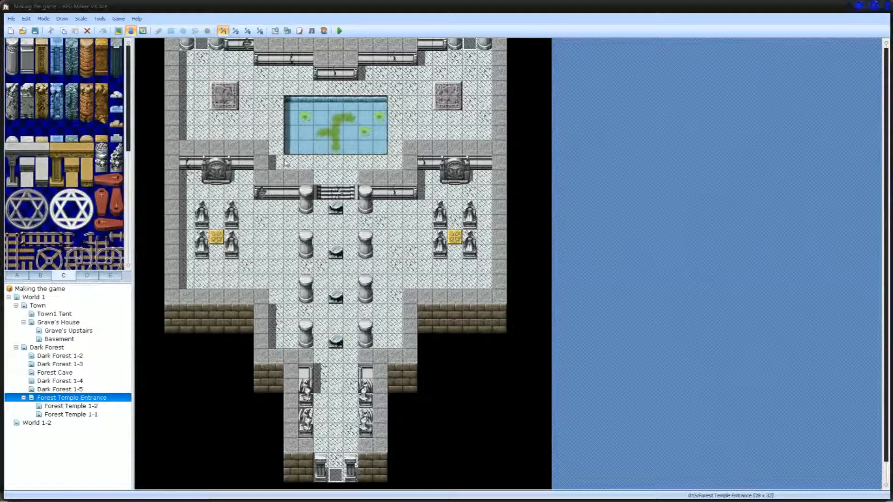
click(454, 177)
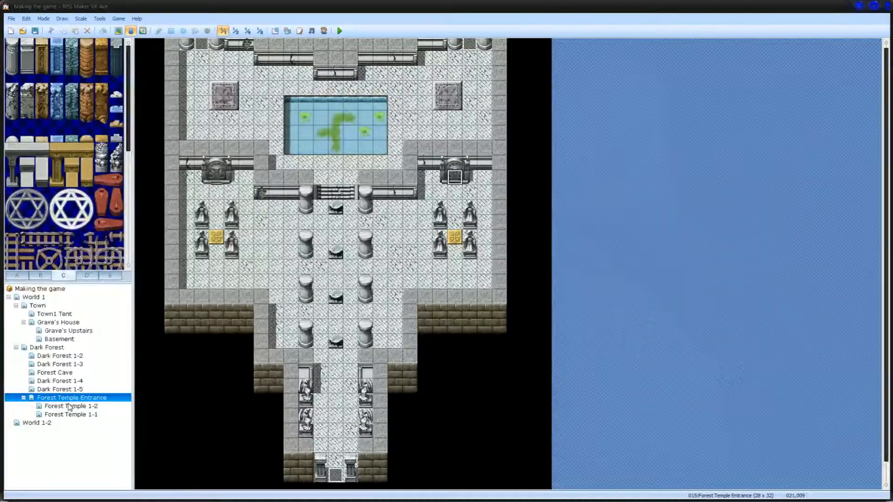
Step: Check the Forest Cave and Forest Temple 1-2 maps and the chest and Temple Door events east of the Forest Temple 1-1 pool
click(86, 373)
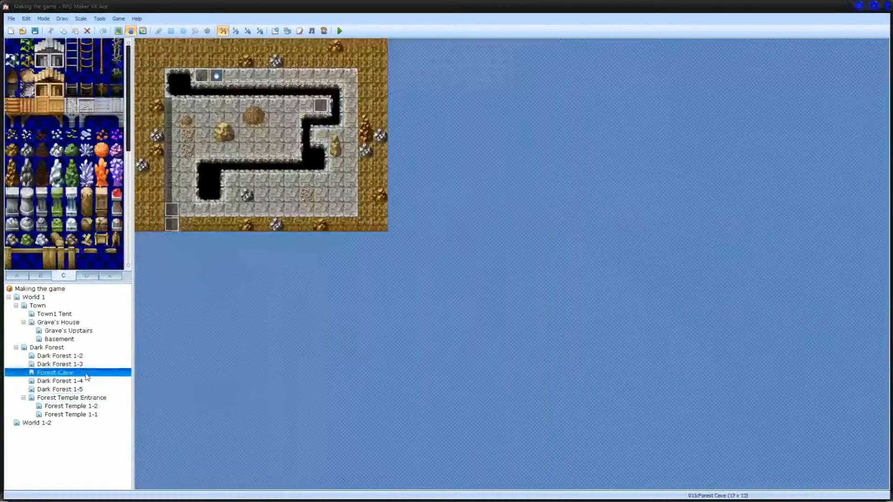
click(58, 406)
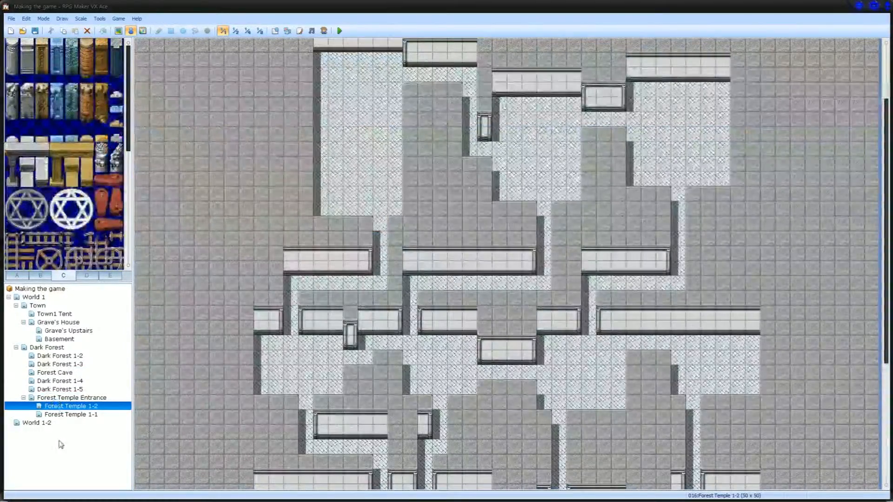
click(61, 414)
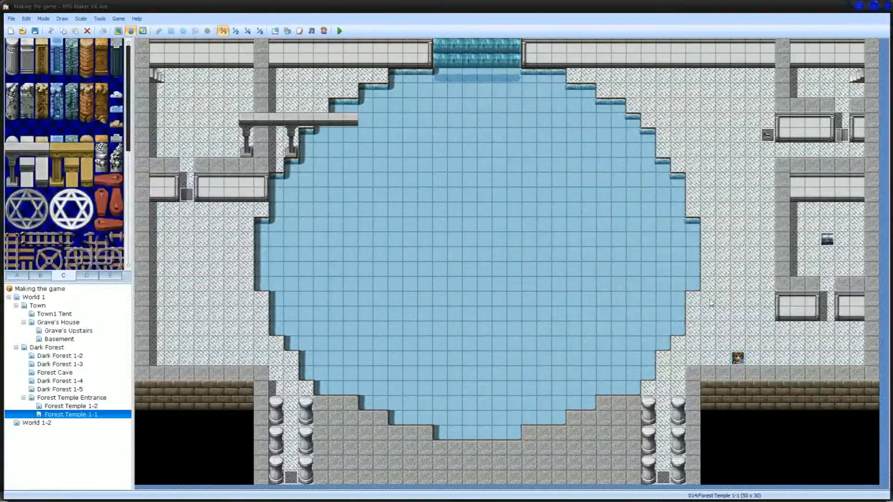
click(833, 242)
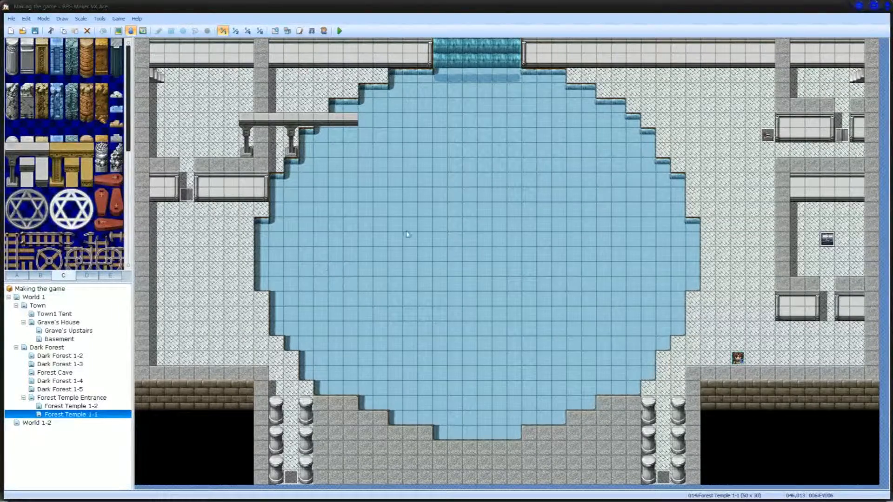
click(752, 135)
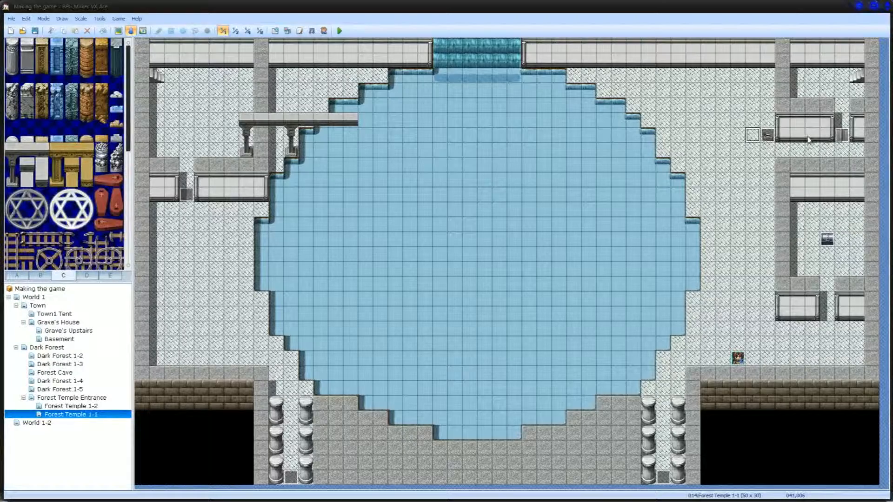
click(842, 135)
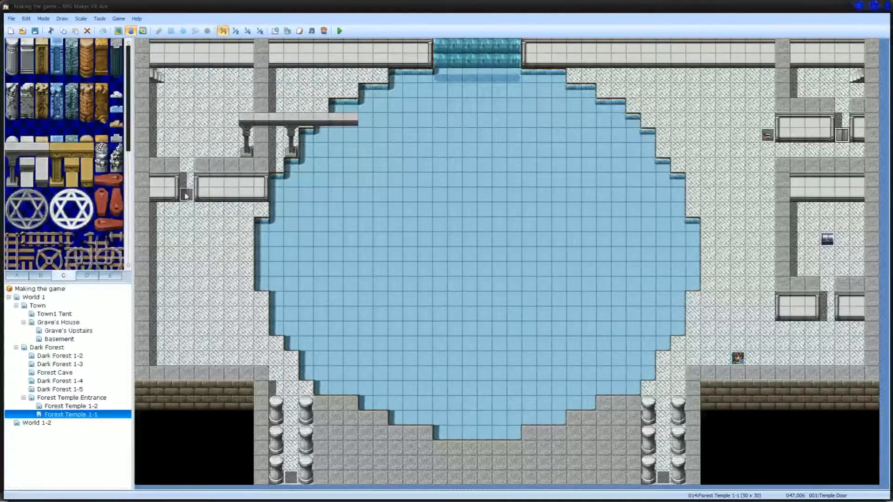
Step: Examine the maze of rooms and corridors on the Forest Temple 1-2 map and the lit hexagram tile in the tileset
click(66, 406)
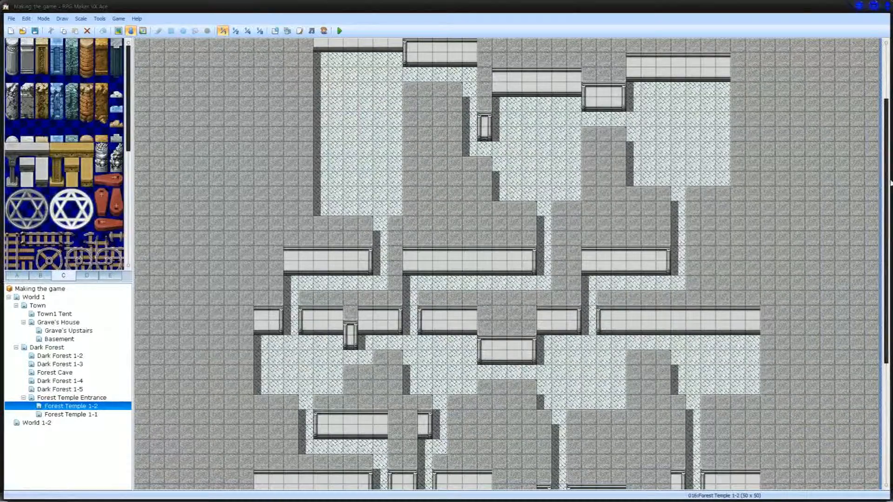
drag(888, 186, 888, 254)
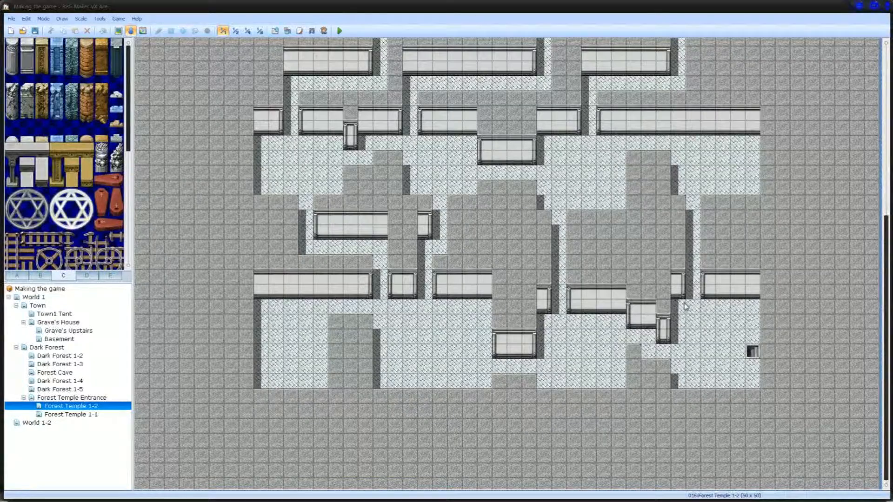
drag(887, 301, 861, 349)
scroll(861, 307, up, 6)
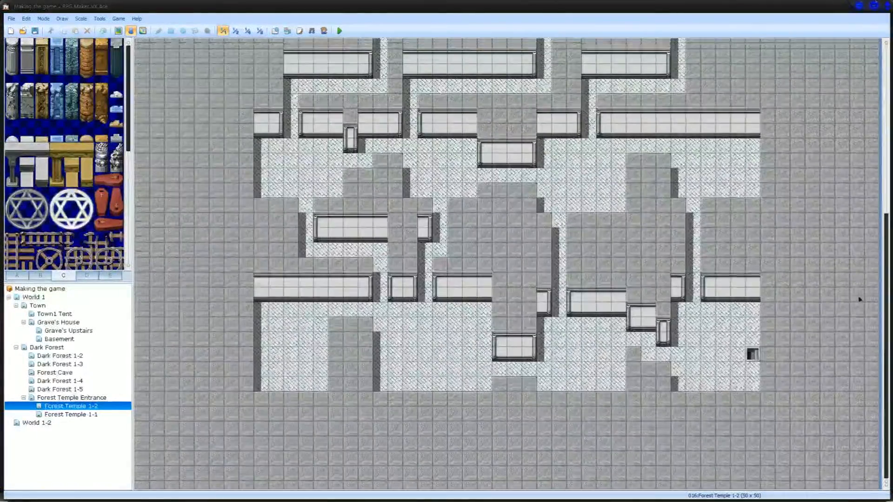
scroll(863, 145, down, 10)
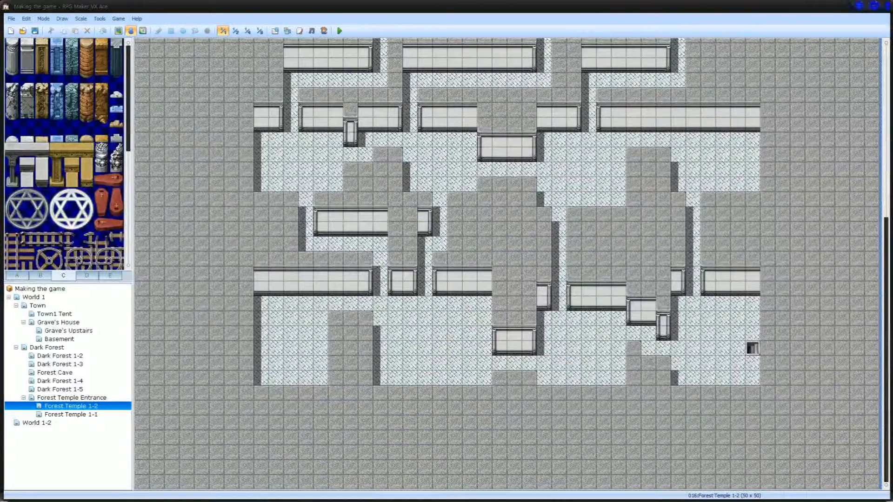
click(57, 209)
click(71, 195)
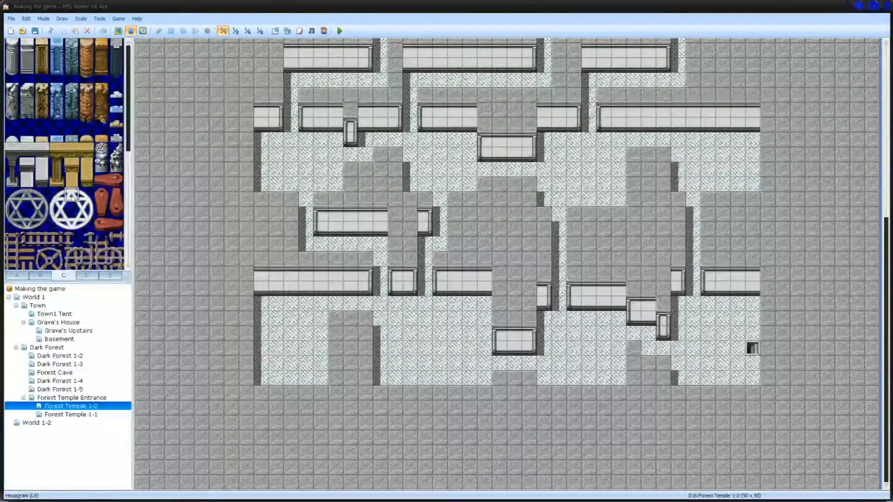
click(71, 224)
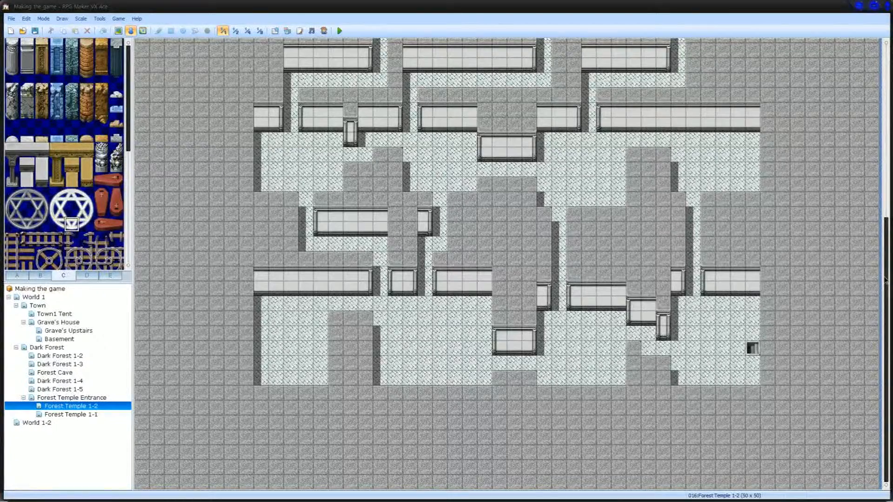
scroll(884, 279, up, 5)
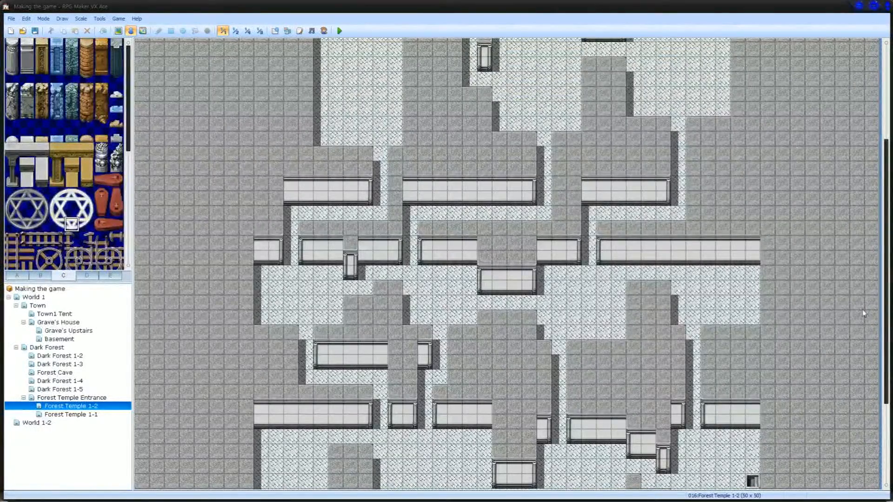
scroll(883, 328, down, 4)
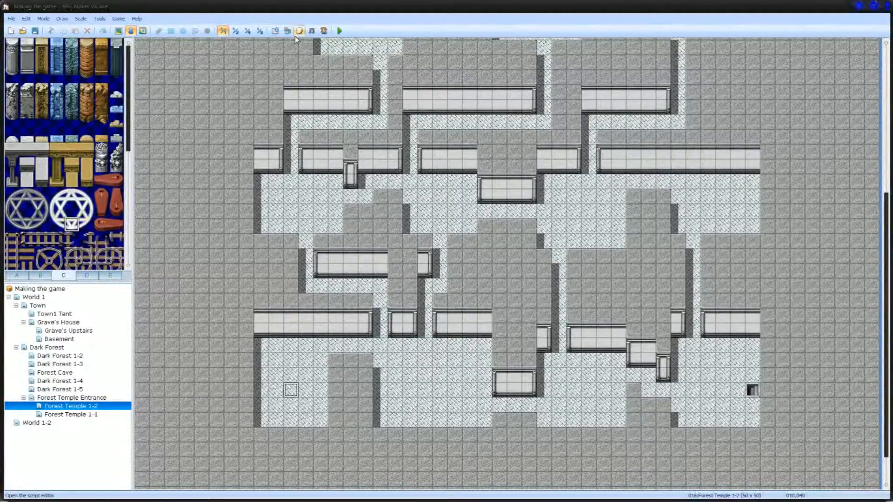
Step: Compare the Forest Temple 1-1 pool map with the upper rooms of Forest Temple 1-2, checking the lit hexagram tile again
click(54, 414)
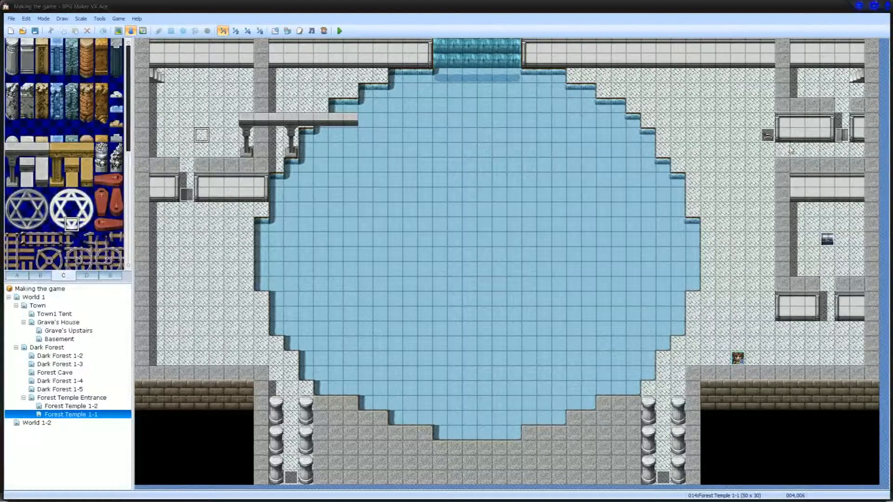
click(81, 406)
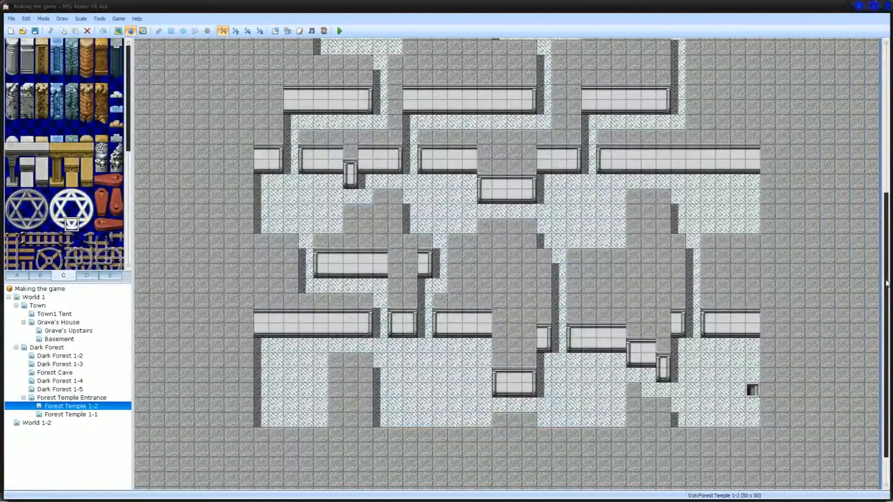
drag(886, 282, 886, 135)
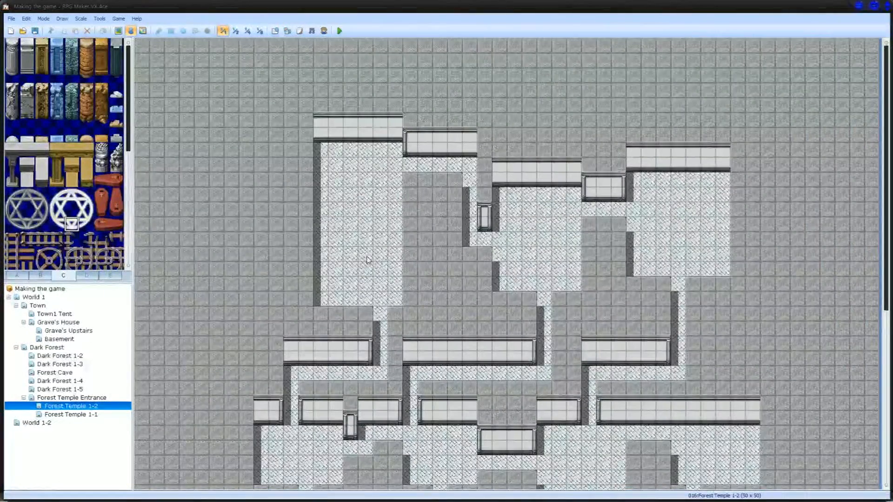
click(81, 415)
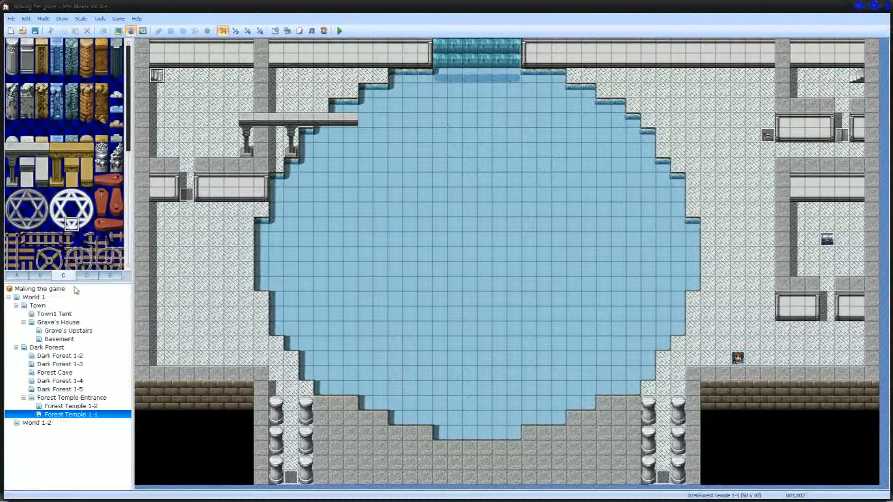
click(76, 200)
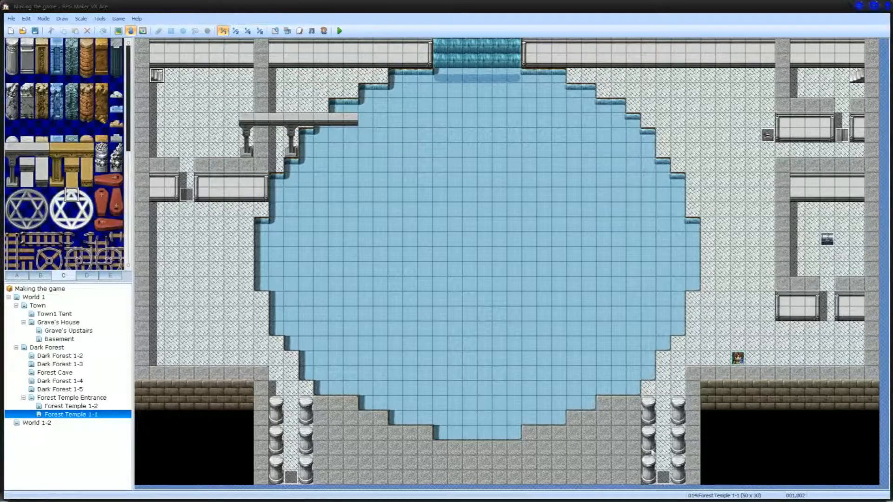
Step: Look back through the Forest Temple Entrance, Forest Temple 1-2, Dark Forest 1-4, Dark Forest 1-2 and Dark Forest maps
click(67, 398)
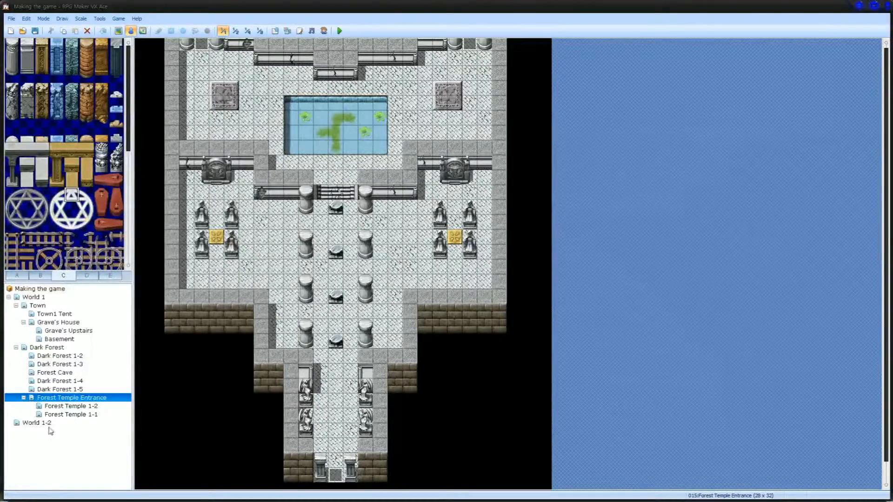
click(70, 405)
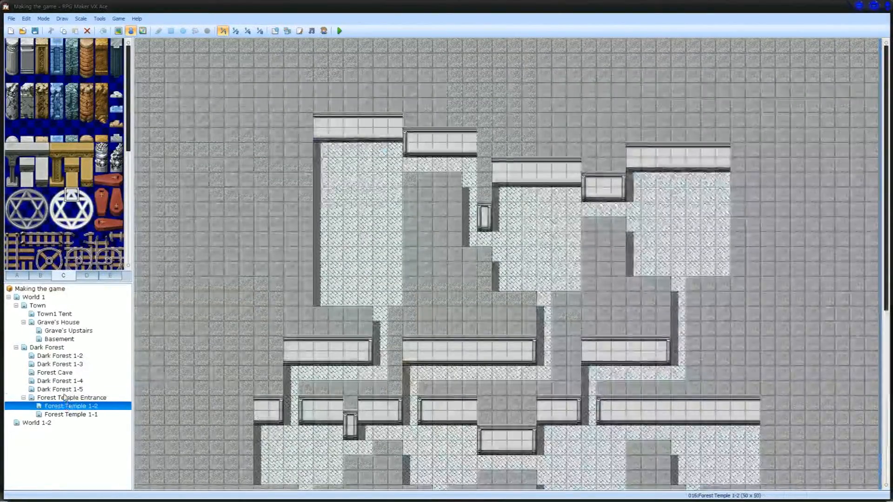
click(65, 398)
click(63, 382)
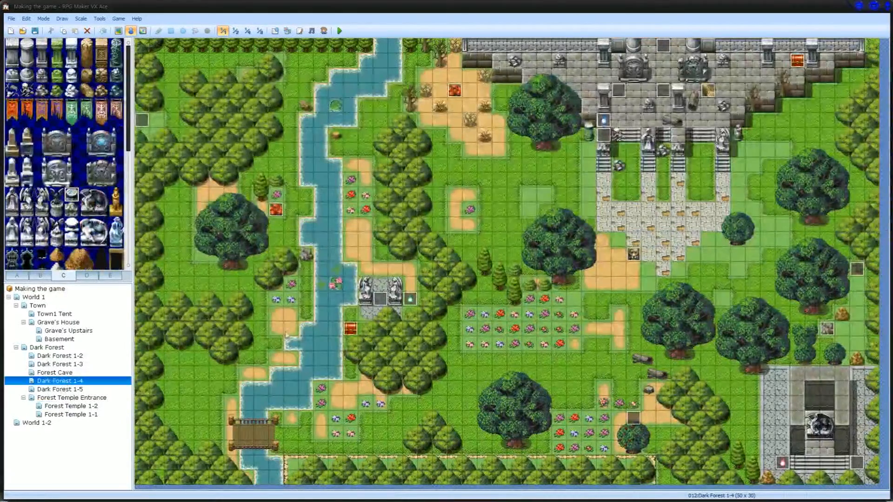
click(71, 356)
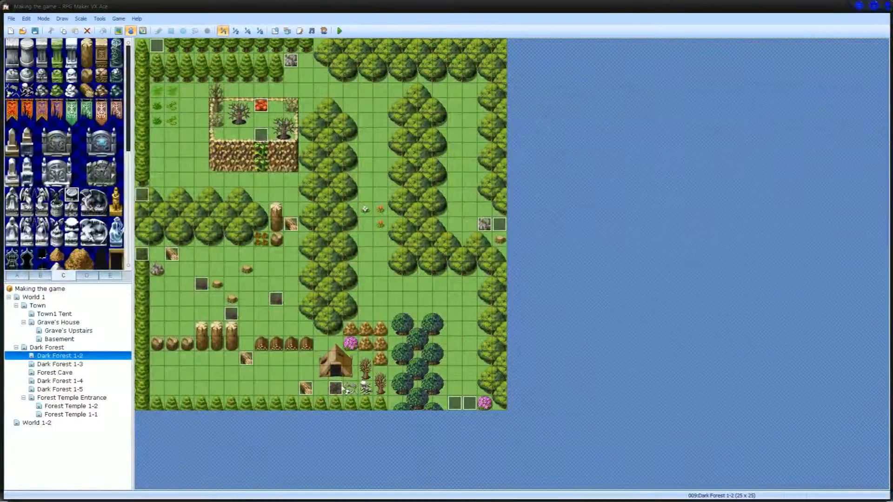
click(59, 348)
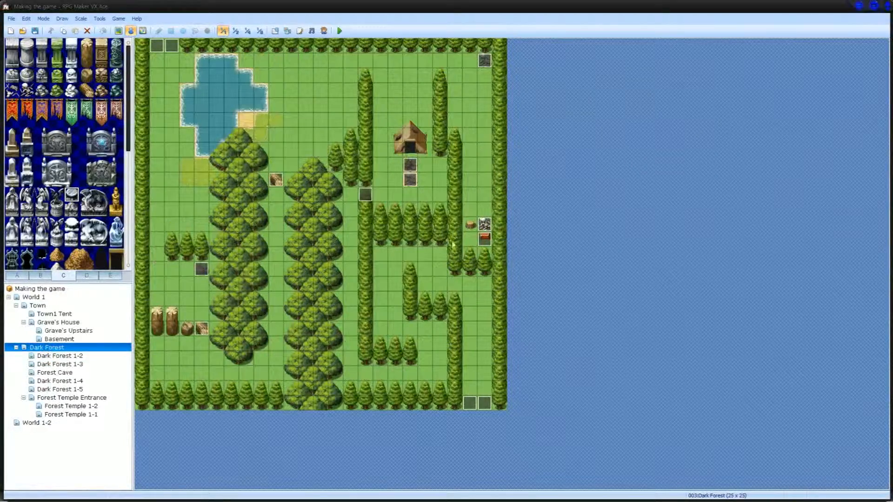
Step: Look through the Dark Forest 1-5, Forest Temple Entrance, Forest Temple 1-2 and Forest Temple 1-1 maps
click(74, 389)
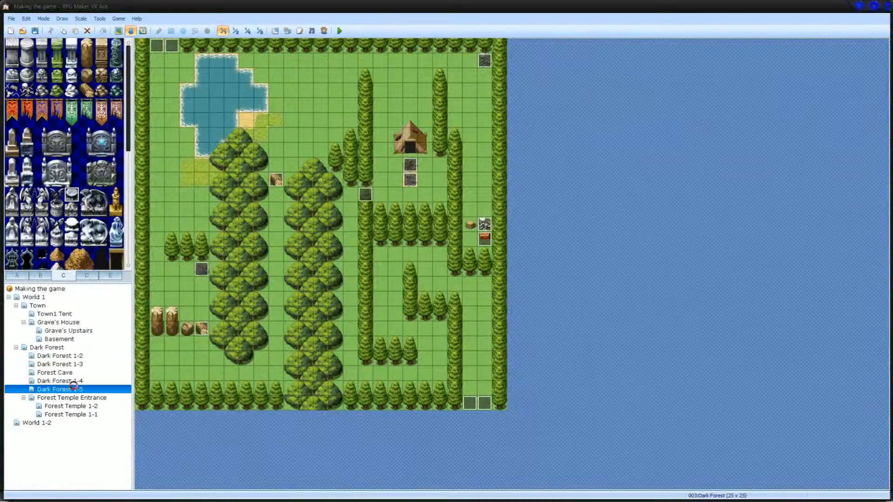
click(74, 398)
click(70, 405)
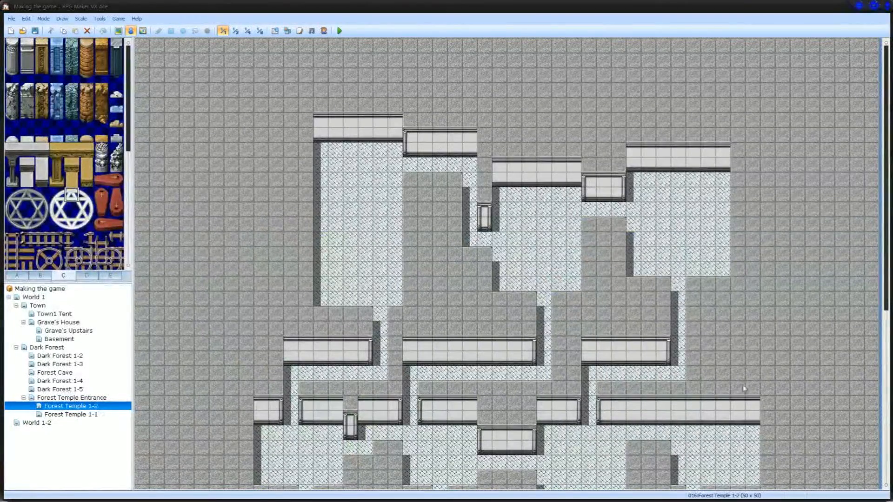
click(77, 398)
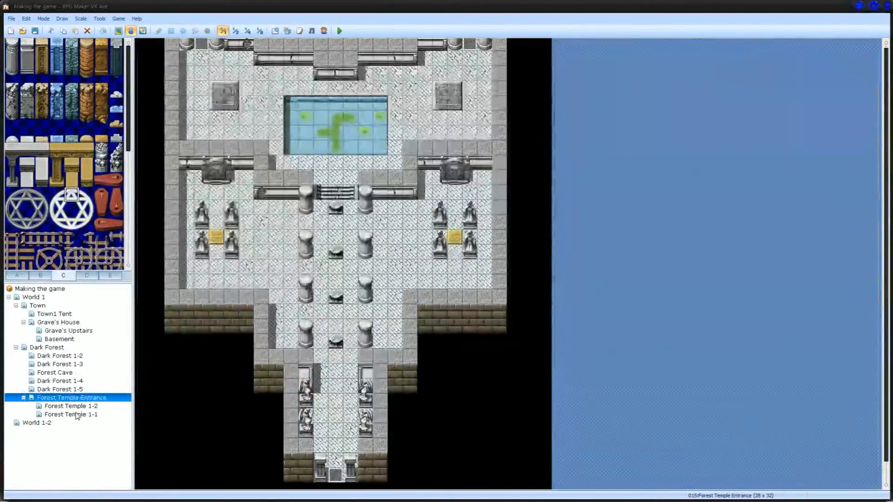
click(74, 414)
Step: Examine the Dark Forest 1-5 map, checking the purple swamp tiles in the north and the spider block events further south
click(70, 389)
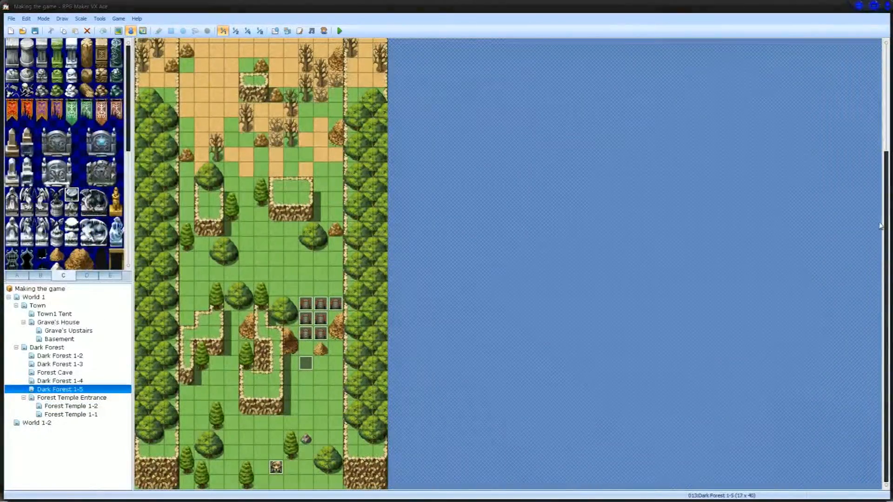
scroll(746, 215, up, 5)
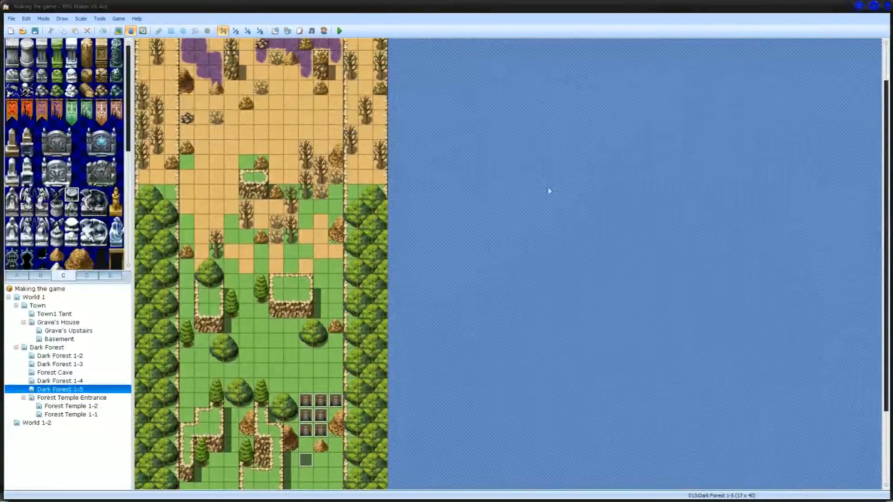
scroll(885, 201, up, 3)
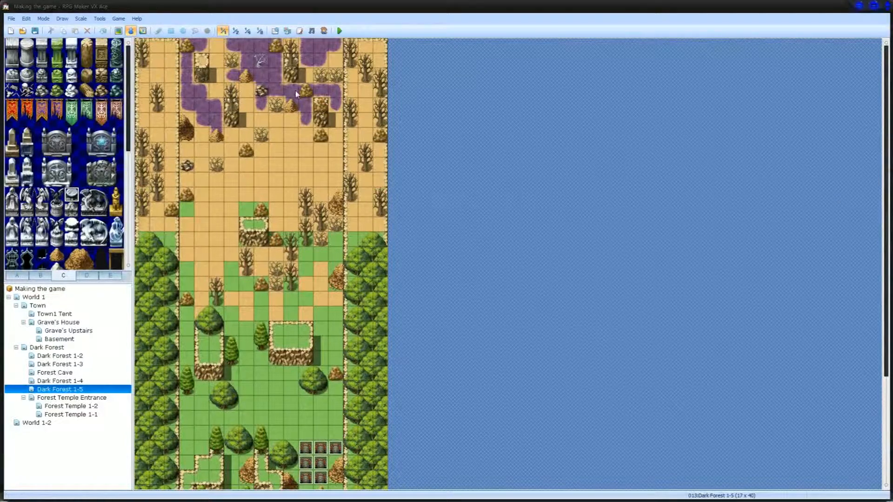
click(262, 61)
click(317, 49)
click(302, 96)
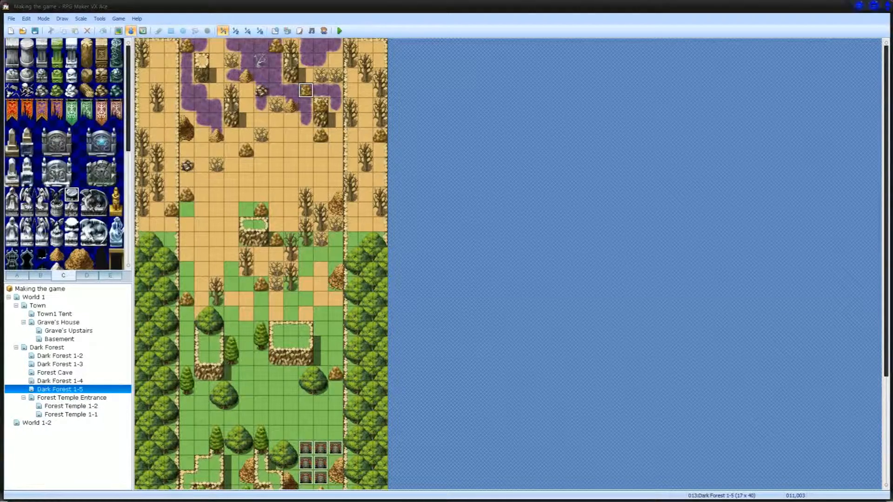
click(320, 478)
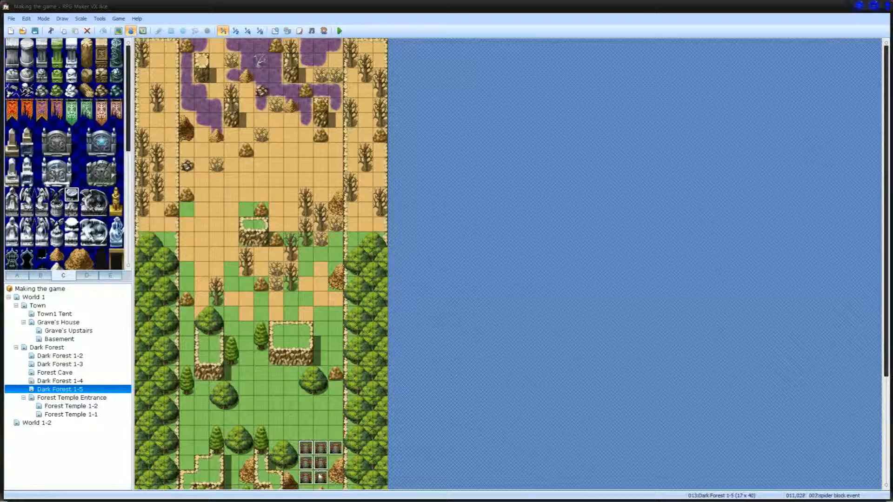
click(335, 447)
Step: Review the World 1, Town, Forest Temple 1-2, Dark Forest 1-3, Forest Cave and Dark Forest 1-2 maps
click(55, 289)
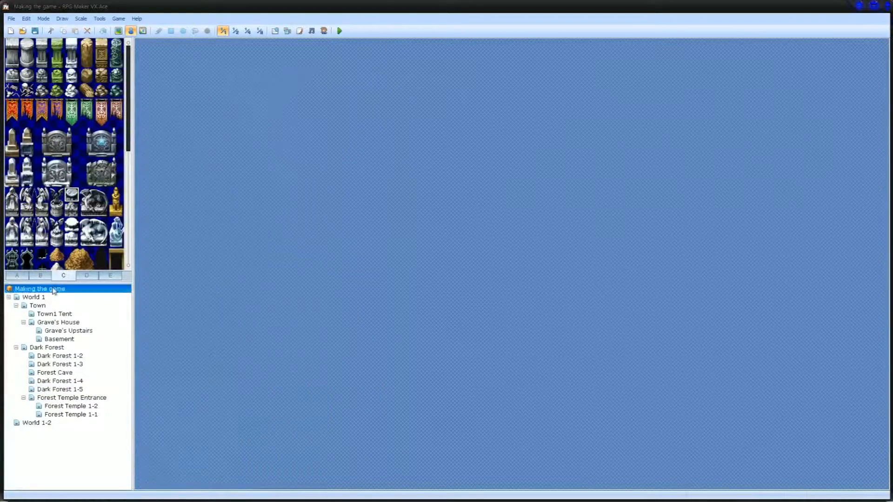
click(49, 298)
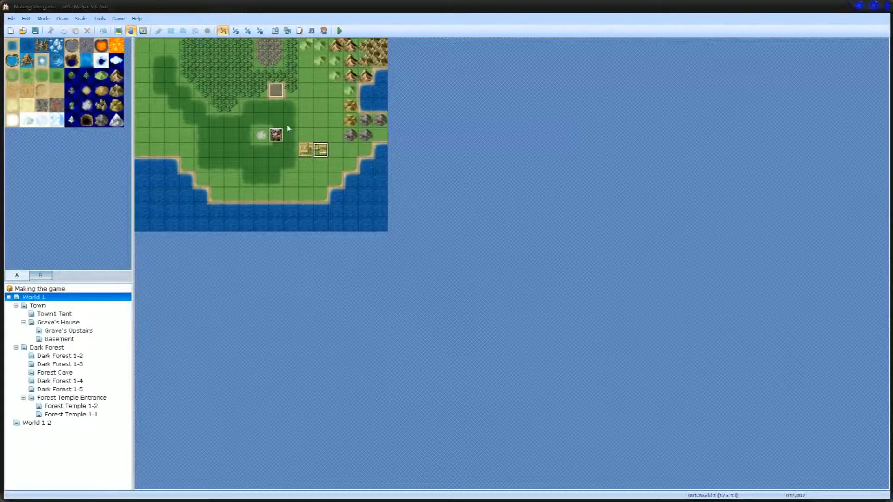
click(59, 314)
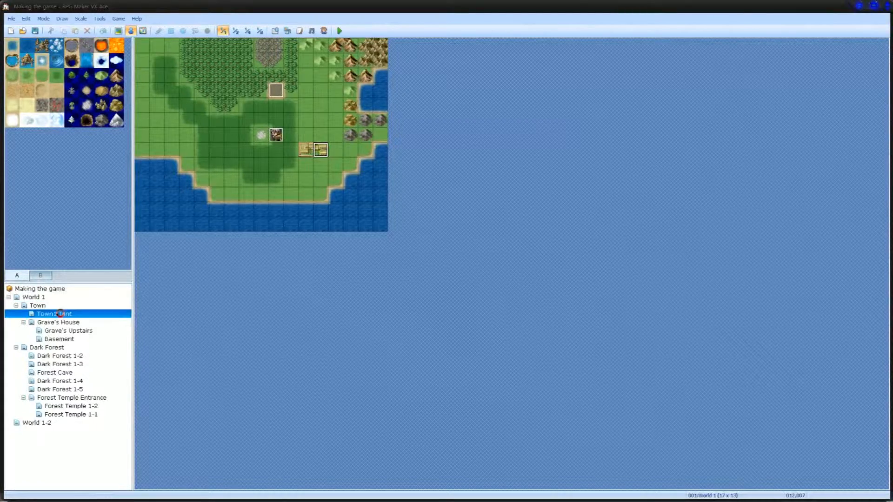
click(58, 307)
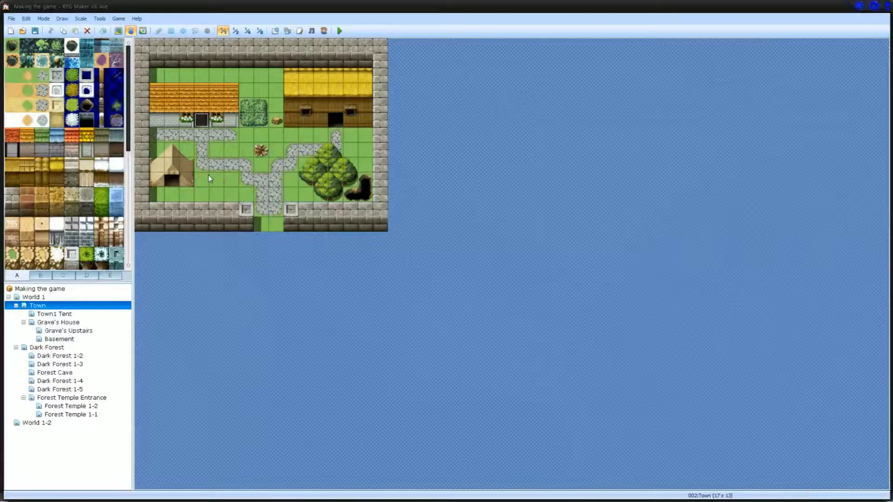
click(63, 407)
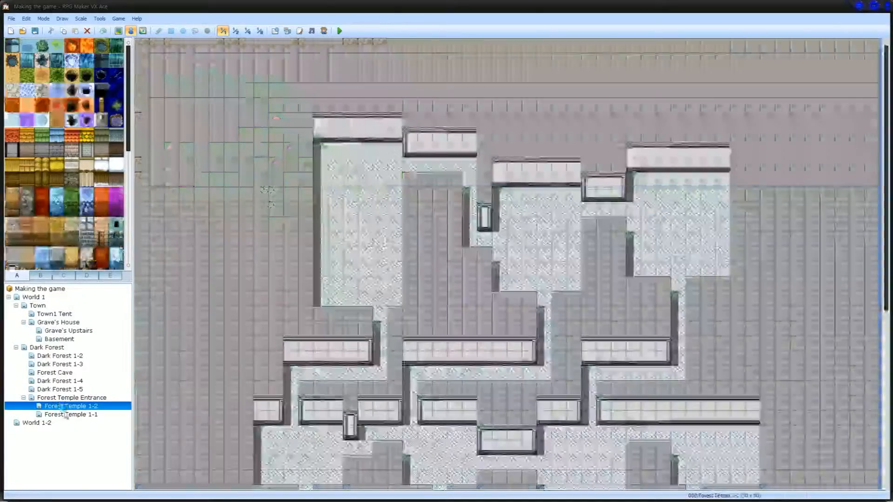
click(65, 365)
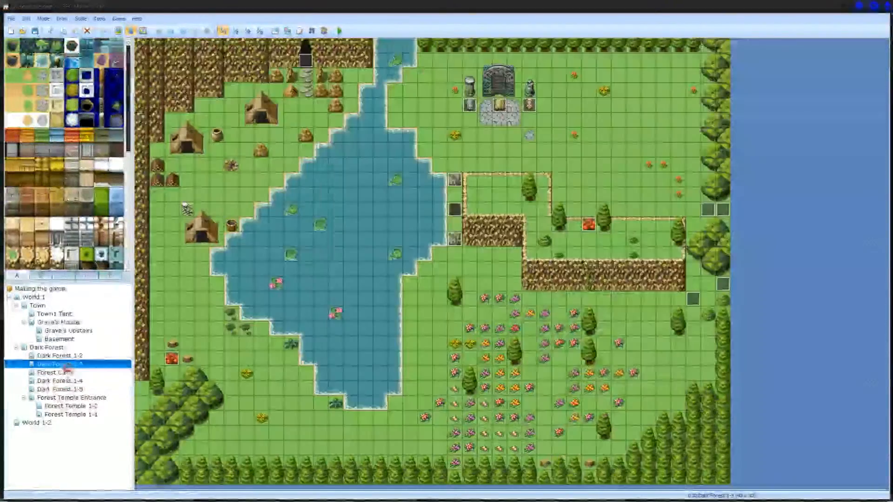
click(67, 372)
click(68, 356)
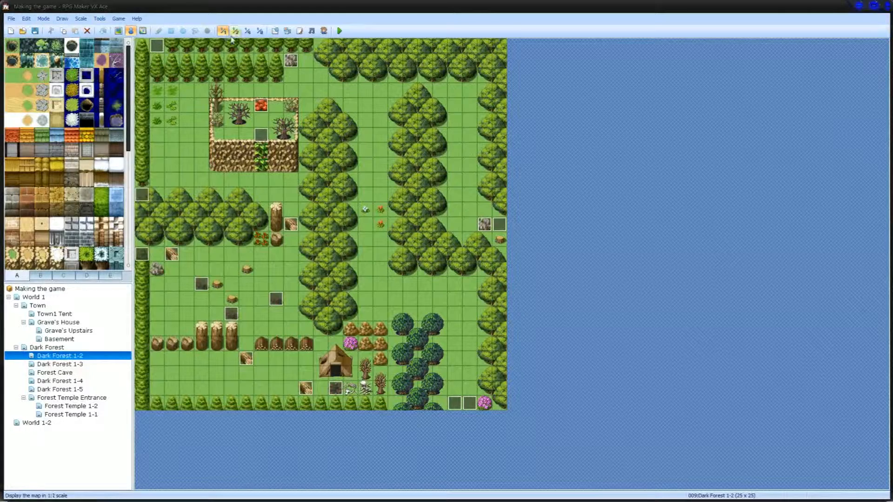
Step: In the database, view actor 002 and check the Heal skill among the Paladin class's learned skills
click(274, 31)
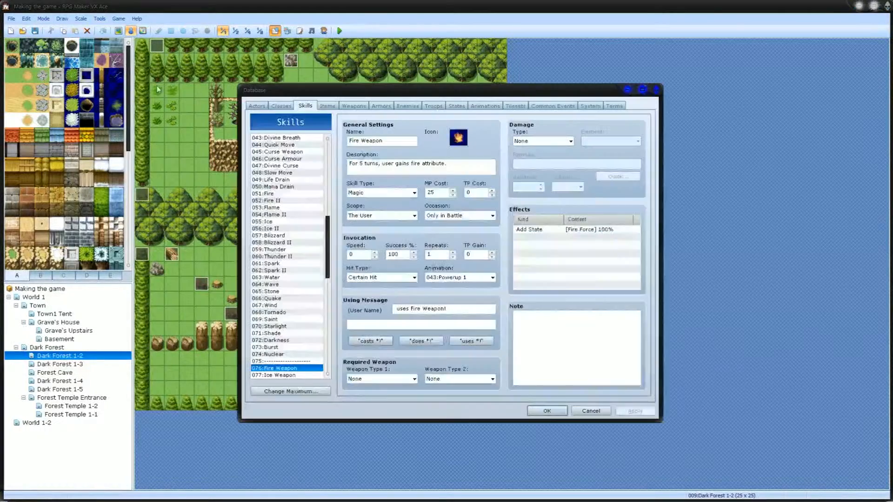
click(257, 106)
click(284, 145)
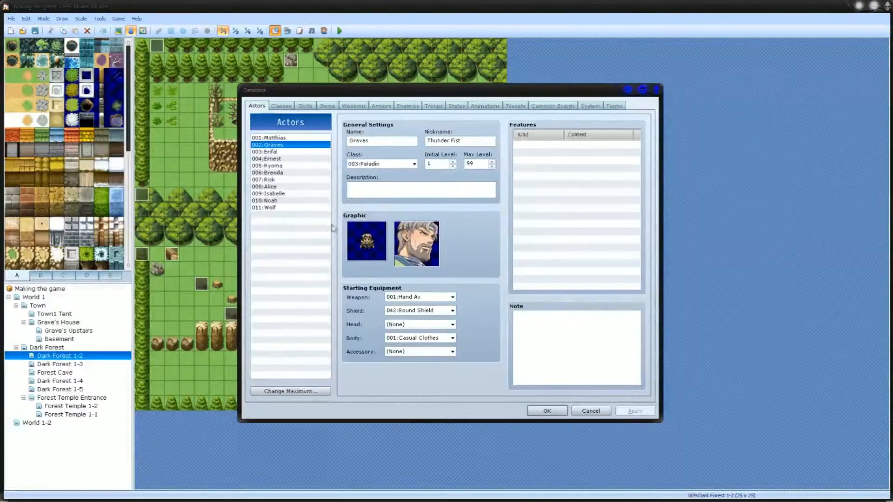
click(292, 108)
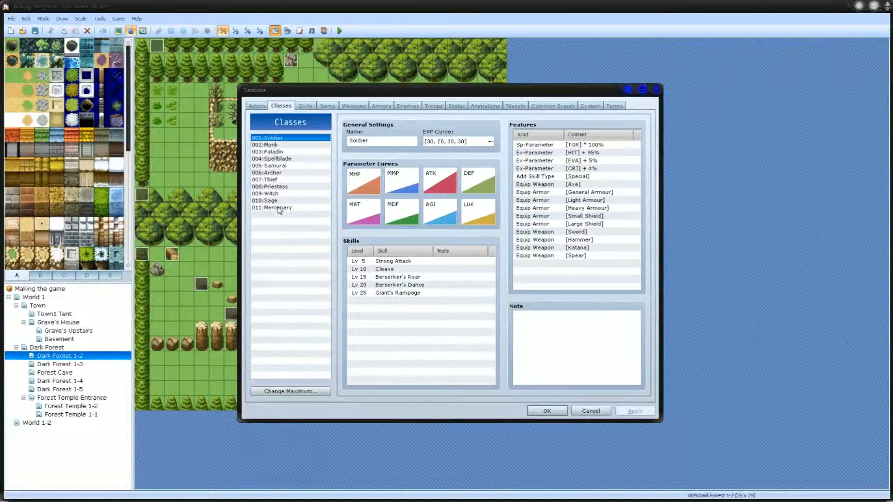
click(277, 153)
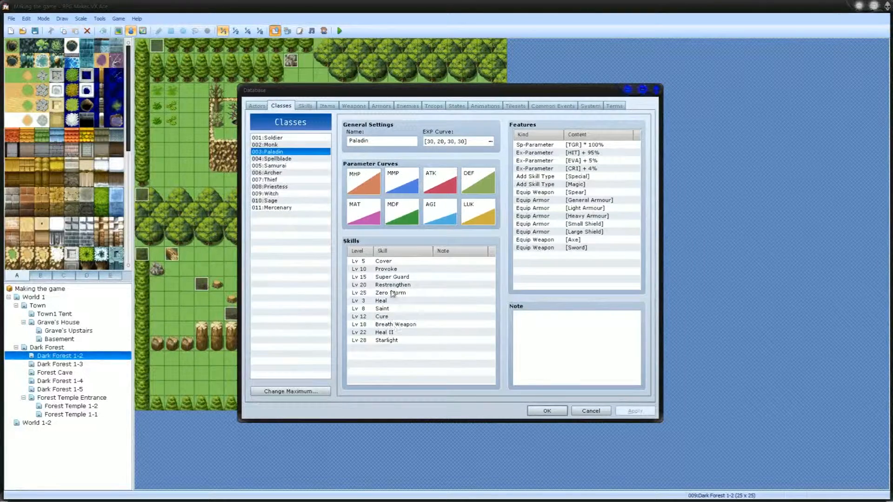
click(392, 302)
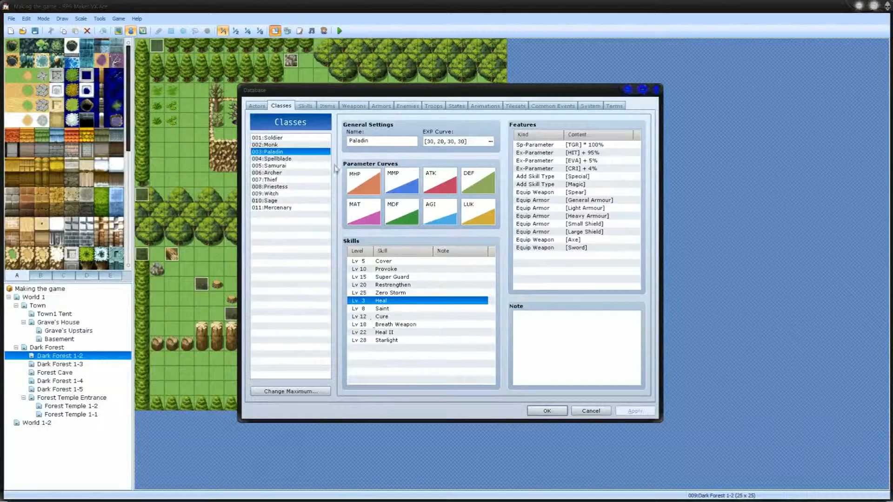
Step: Check the Mercenary class's Strong Attack and Cleave skills and view the actor who uses that class
click(278, 207)
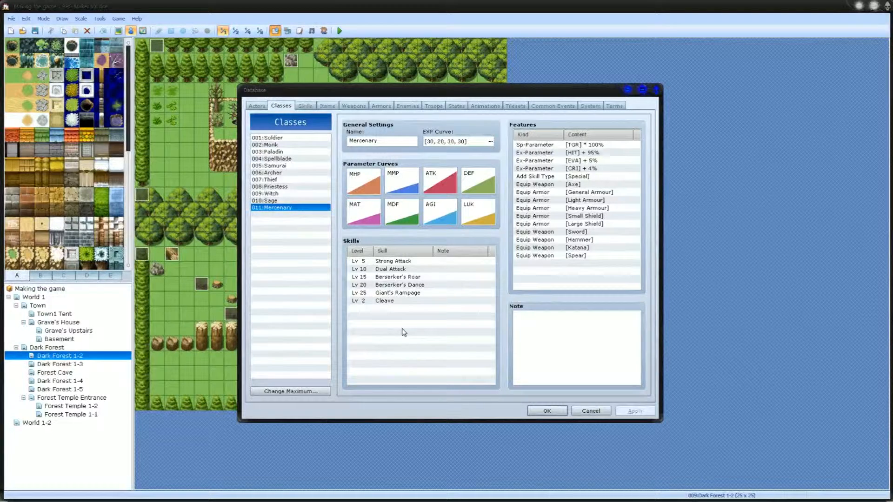
click(389, 262)
click(390, 301)
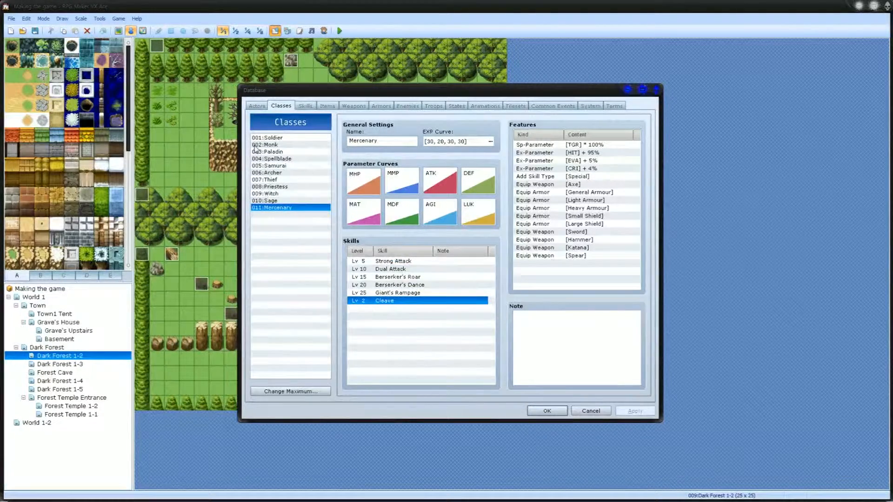
click(256, 106)
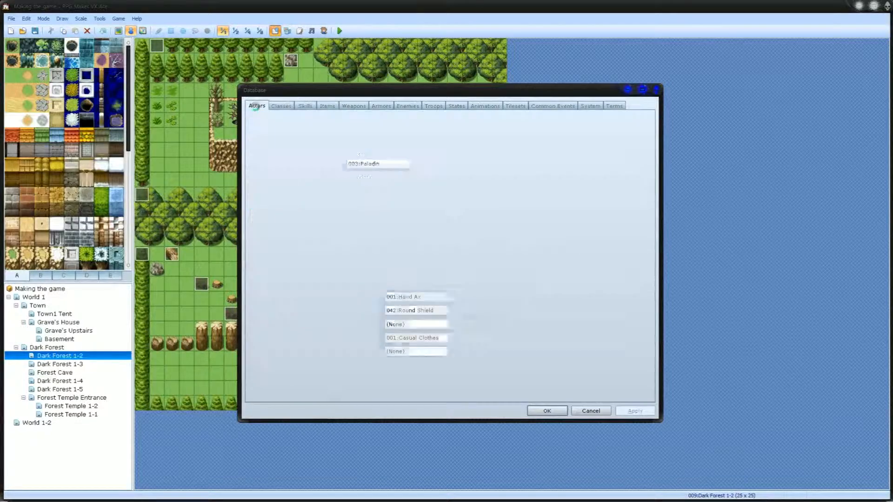
Step: Examine the Mercenary class's equippable weapon features: Spear, Hammer, Axe and Sword
click(281, 106)
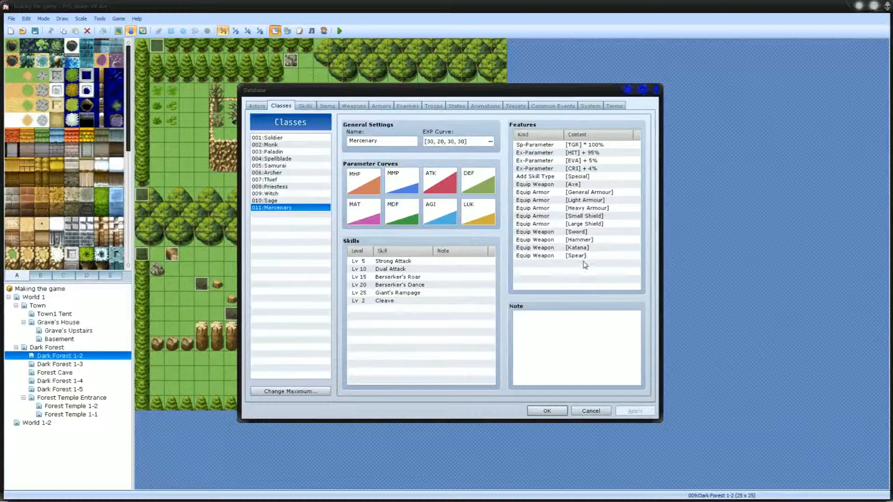
mouse_move(576, 255)
mouse_down()
mouse_move(576, 186)
mouse_move(573, 257)
mouse_up()
click(572, 257)
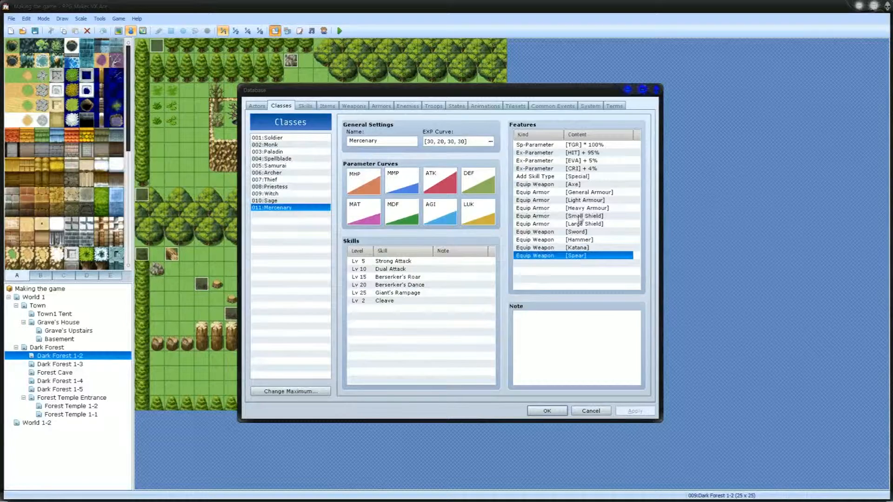
click(580, 241)
click(575, 185)
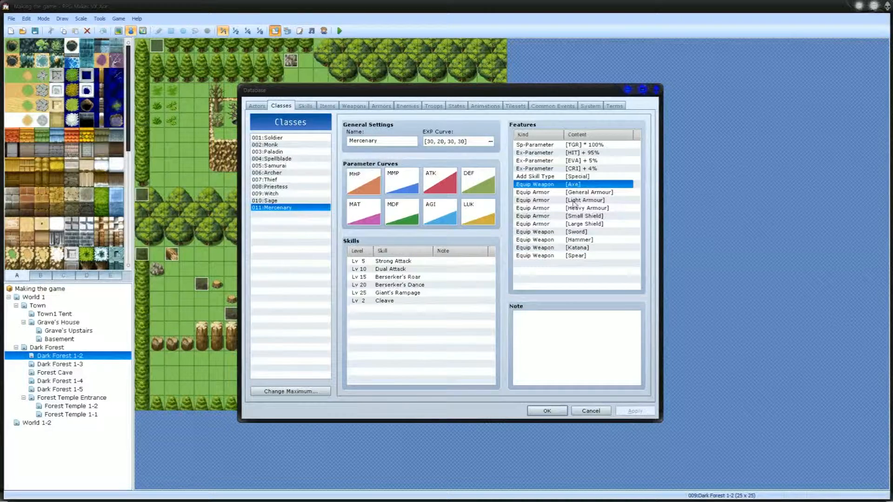
click(584, 232)
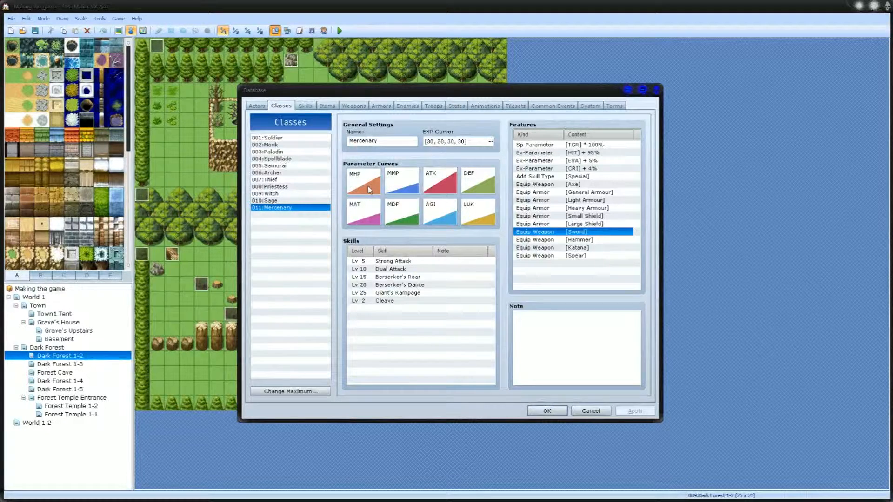
Step: Compare the settings of the Thunder Punch and Thunder Forged skills in the database, then close it
click(308, 106)
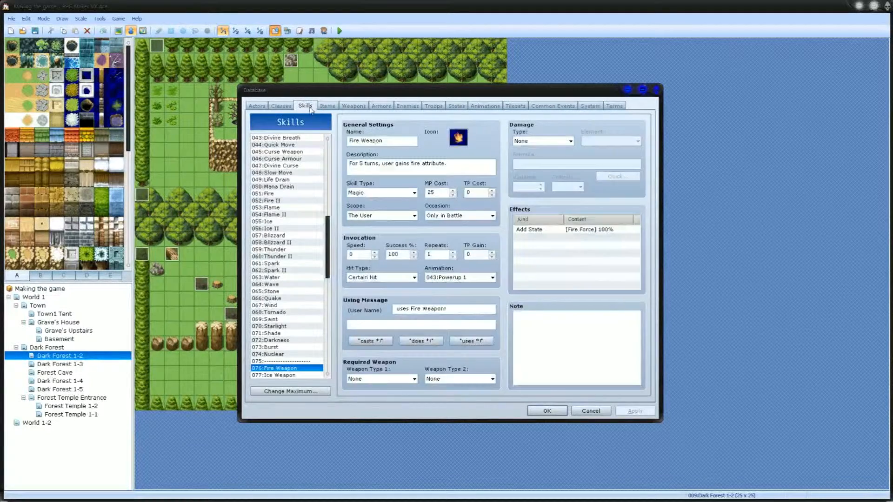
drag(330, 265, 325, 367)
click(299, 363)
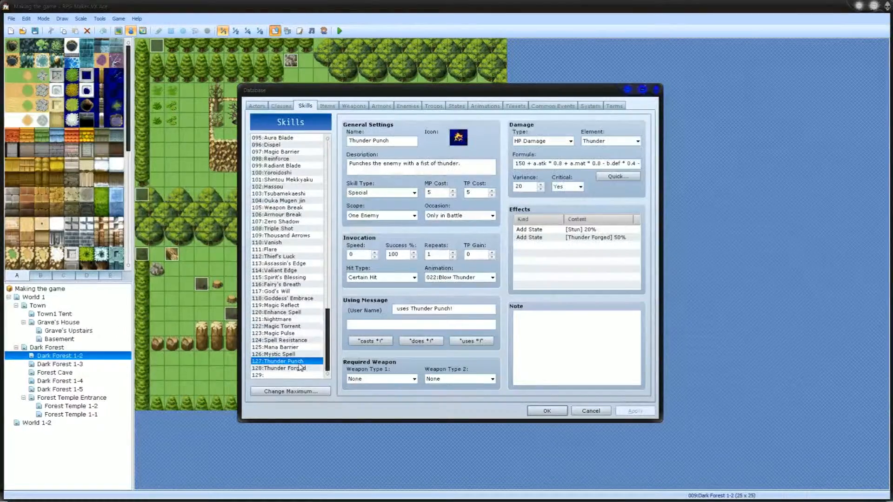
click(295, 369)
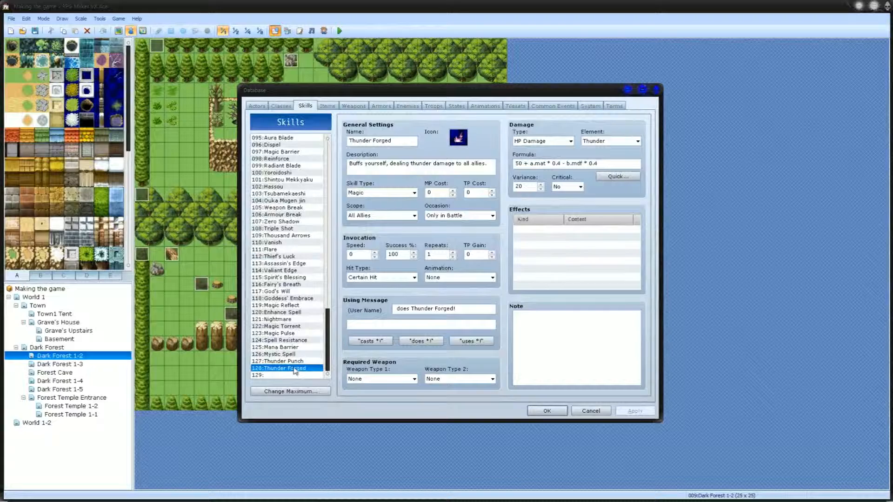
click(293, 361)
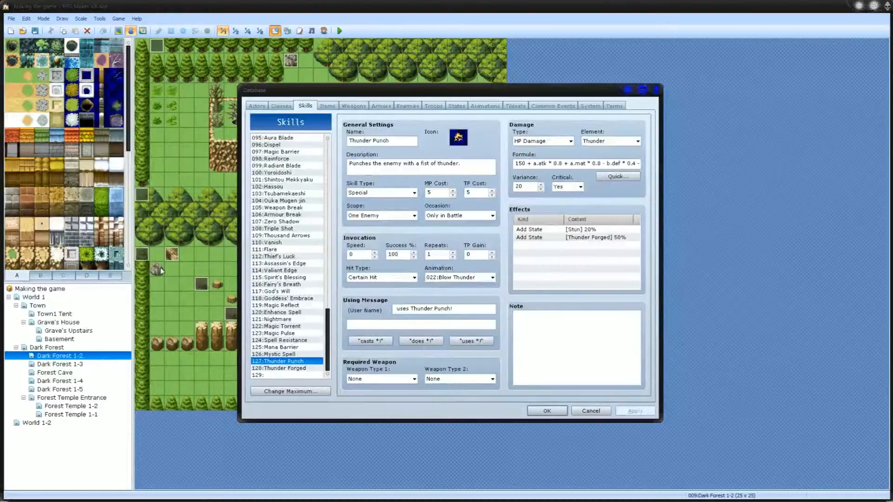
click(556, 410)
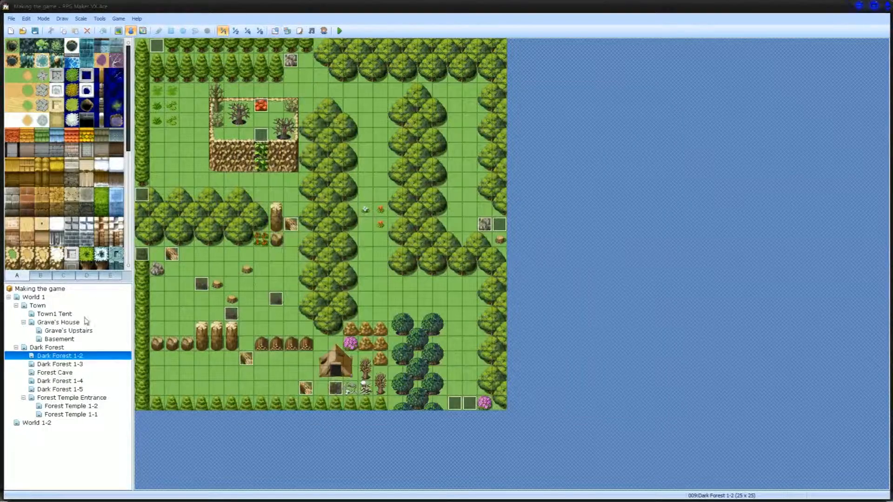
Step: Check the Thunder Punch event near the eastern edge of the Dark Forest 1-3 map
click(67, 364)
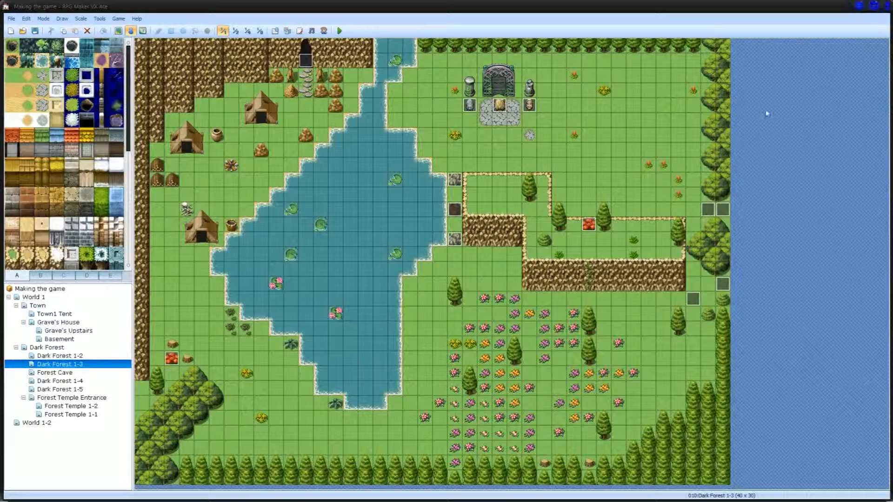
click(708, 212)
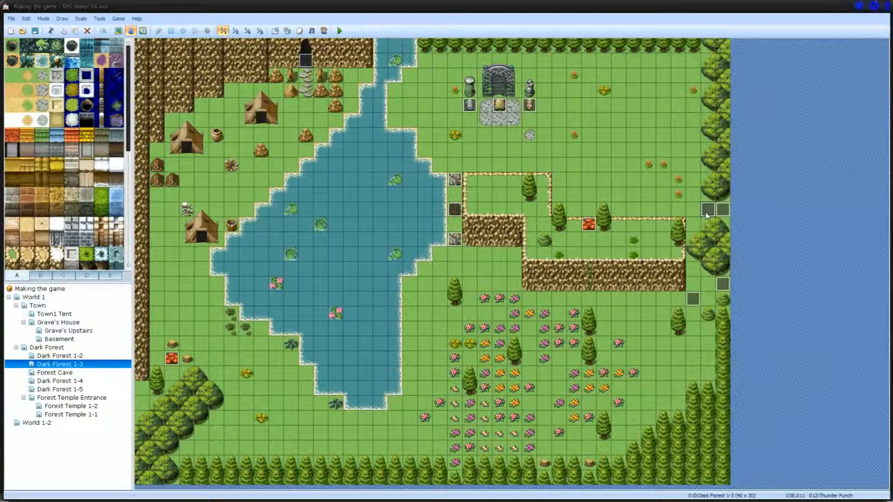
Step: Check the Thunder Forged effect of the Thunder Punch skill in the database and bring up the Thunder Forged state
click(275, 32)
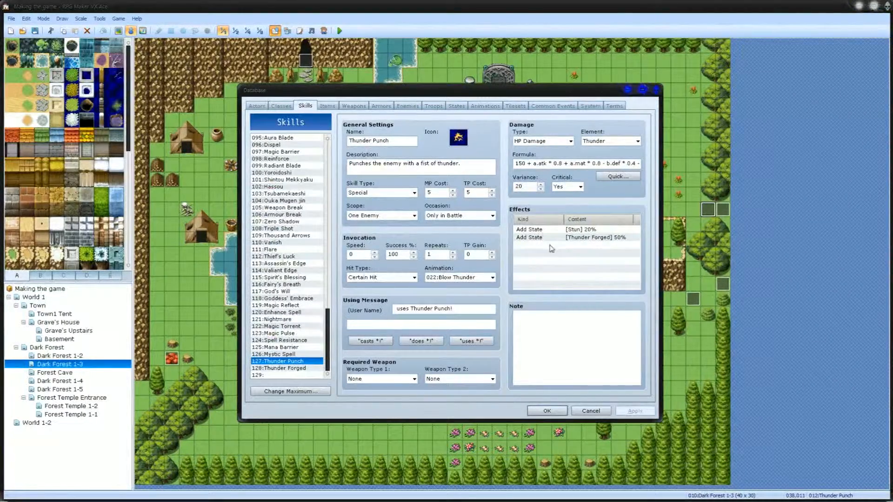
click(578, 240)
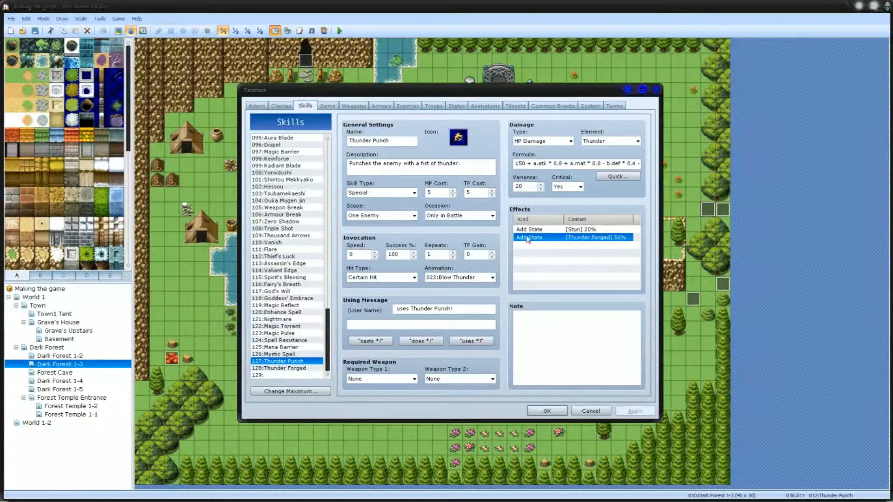
click(434, 106)
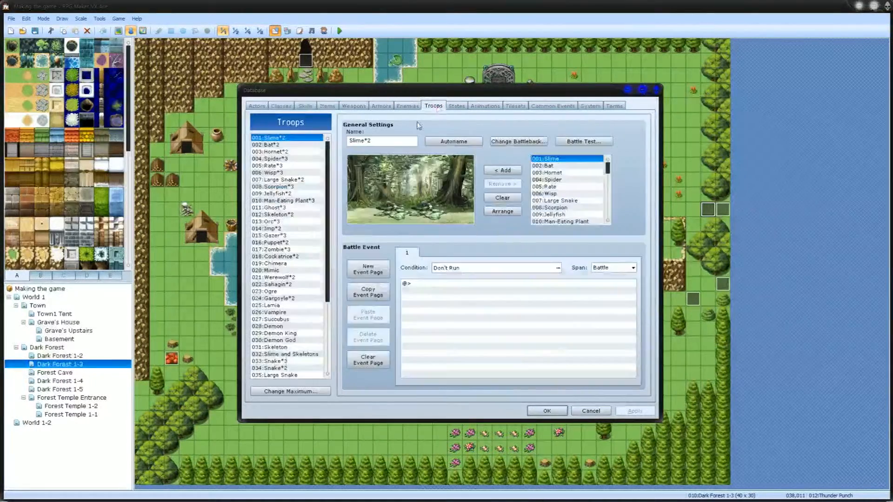
click(456, 106)
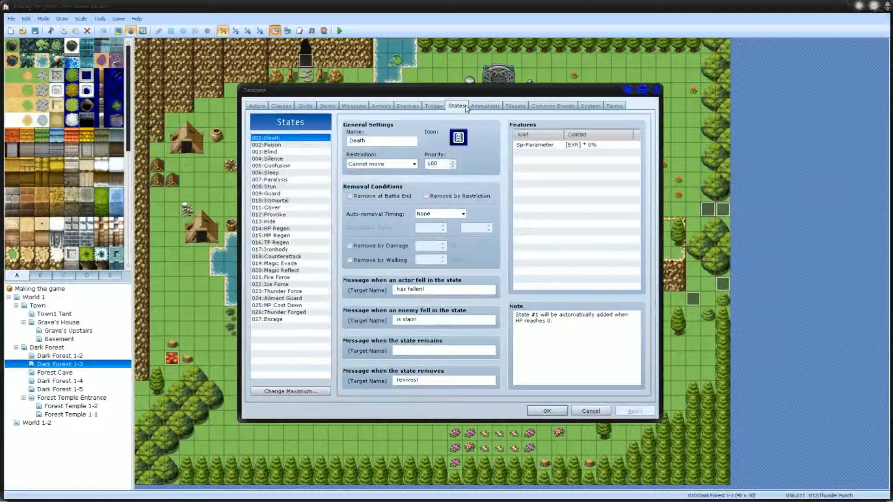
click(289, 311)
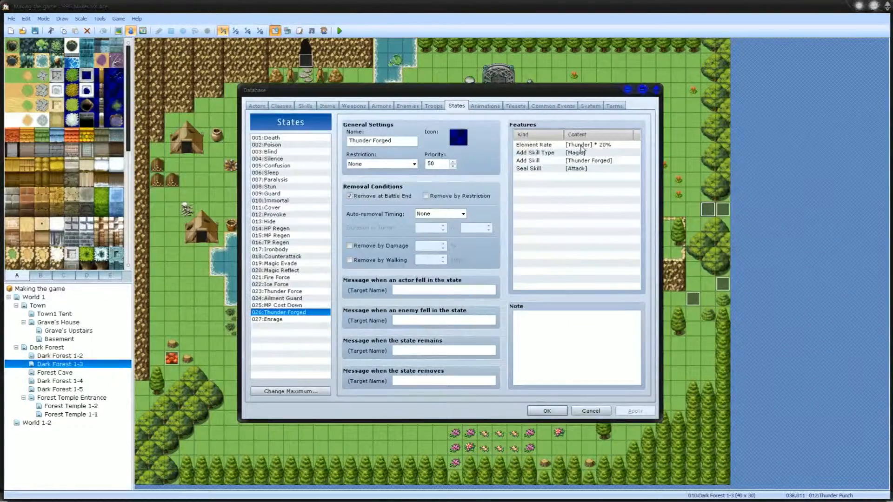
Step: Set the Thunder element rate of the Thunder Forged state to 120%
click(581, 146)
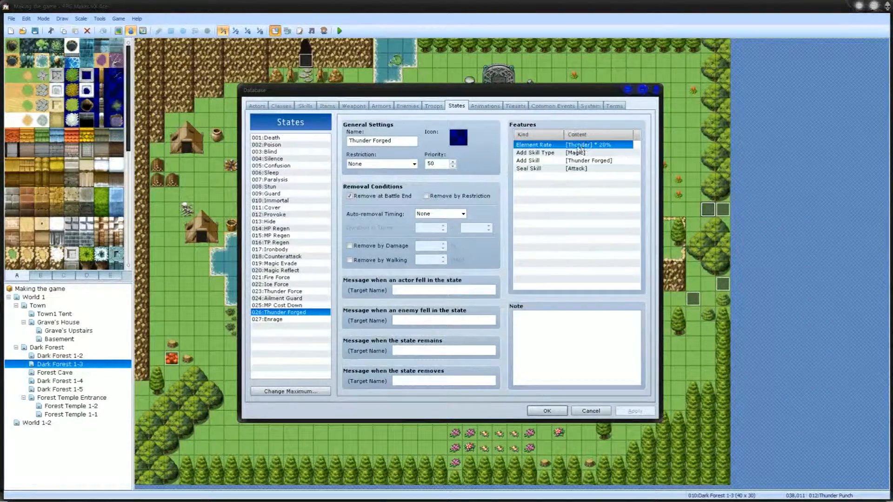
double_click(606, 148)
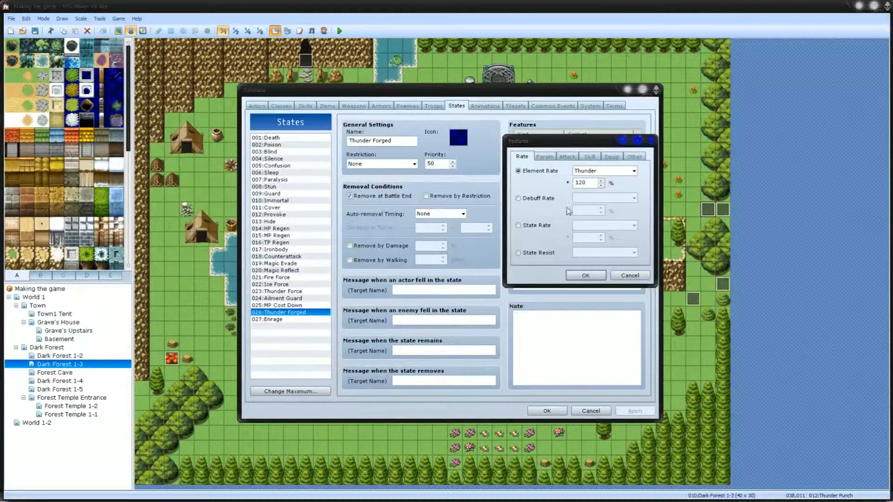
click(586, 275)
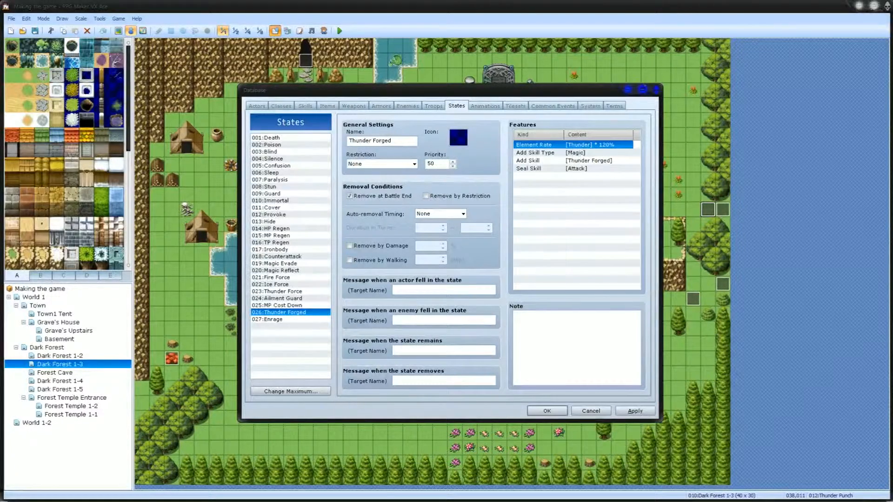
Step: Examine the Thunder Forged state's other features: the added Magic skill type, the added Thunder Forged skill and the sealed Attack skill
click(575, 153)
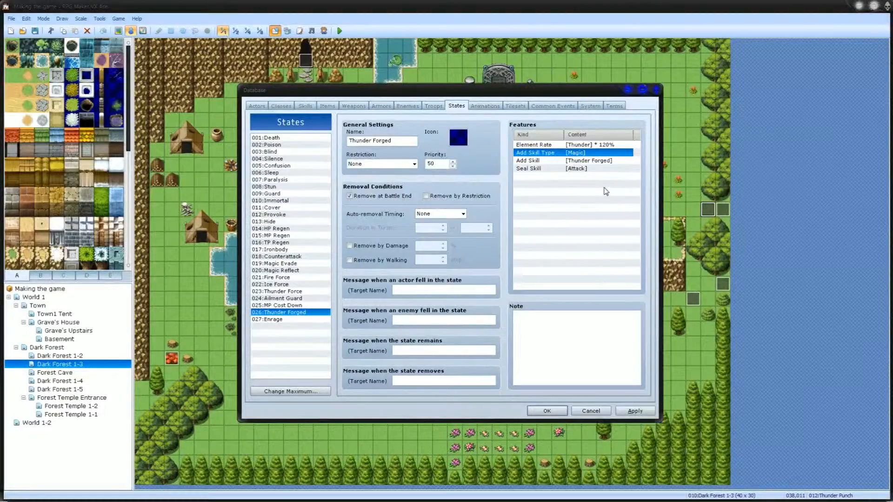
click(568, 162)
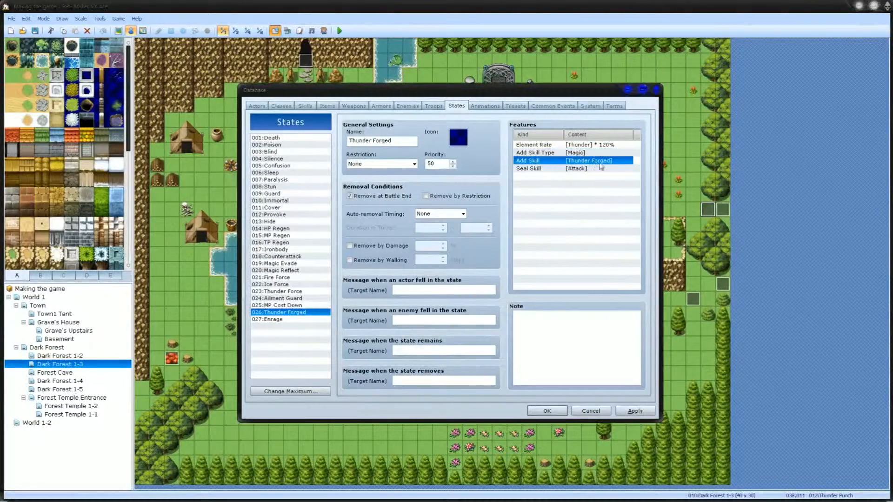
click(537, 169)
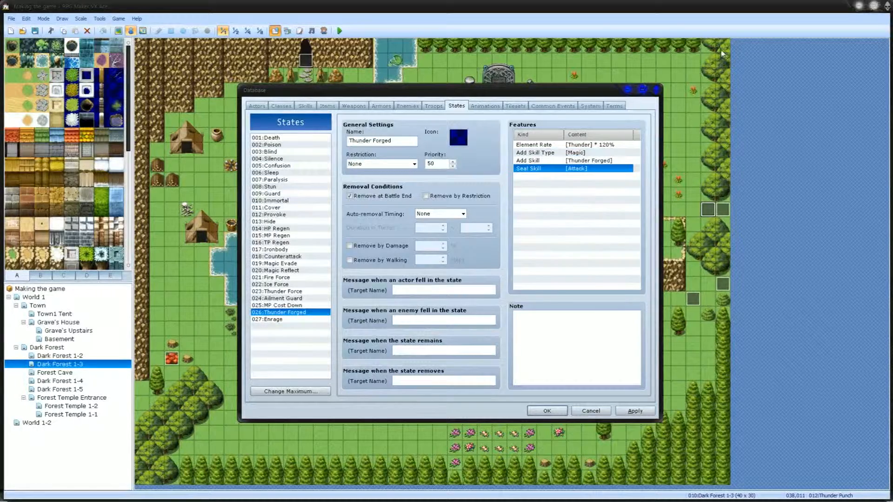
click(545, 176)
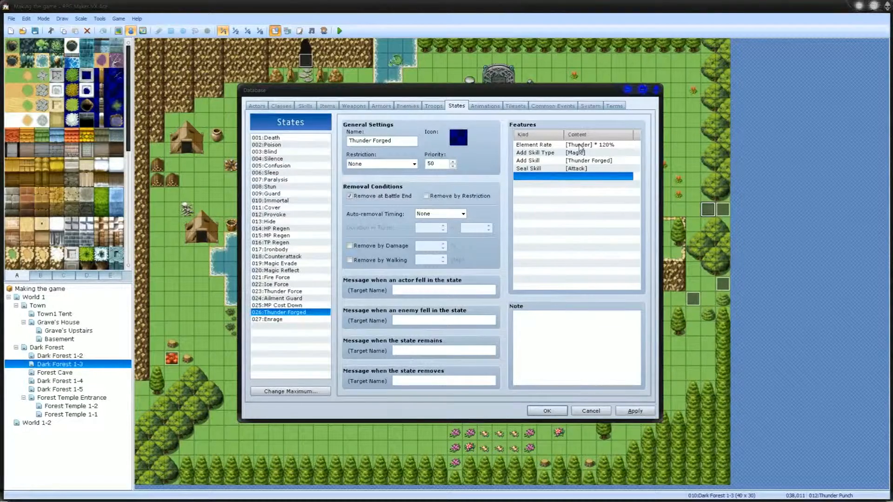
click(575, 163)
click(577, 170)
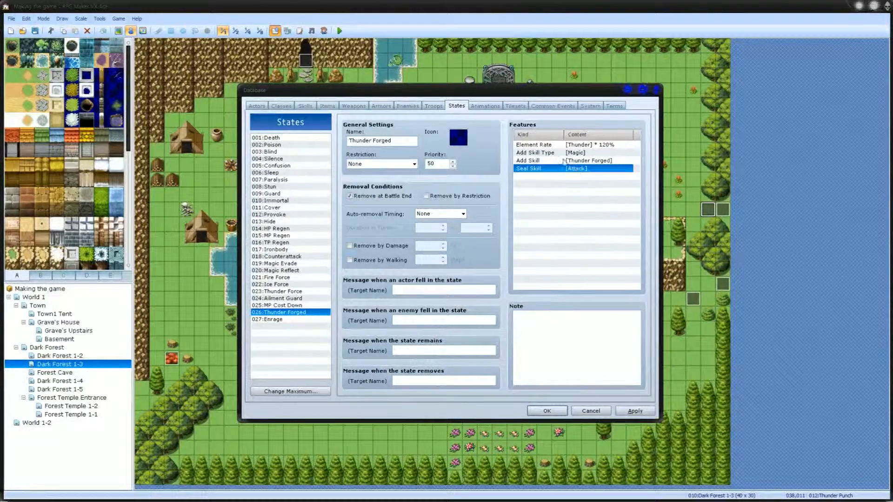
click(562, 161)
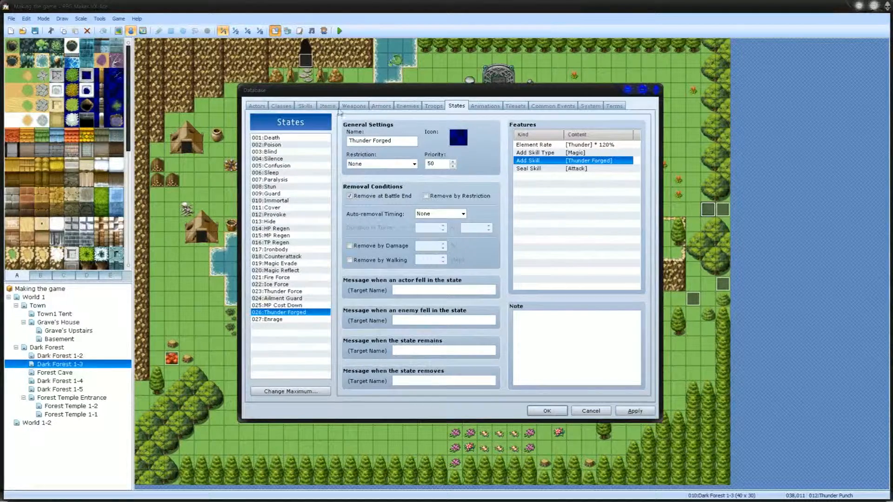
Step: Review the Thunder Forged and Thunder Punch skills, apply the database changes and close the database
click(305, 106)
click(289, 368)
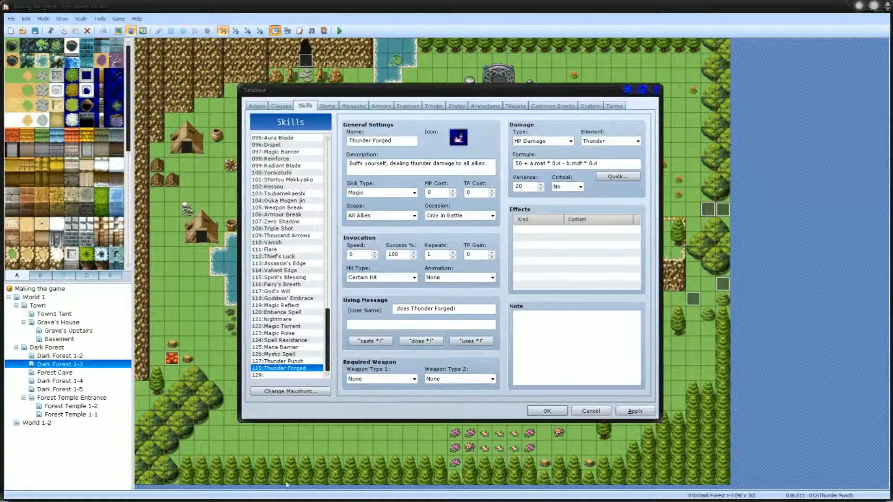
click(275, 362)
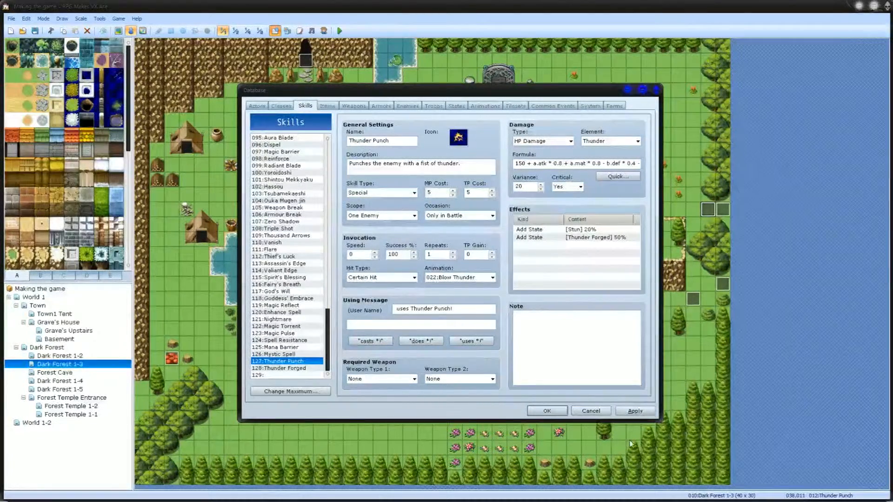
click(633, 411)
click(547, 411)
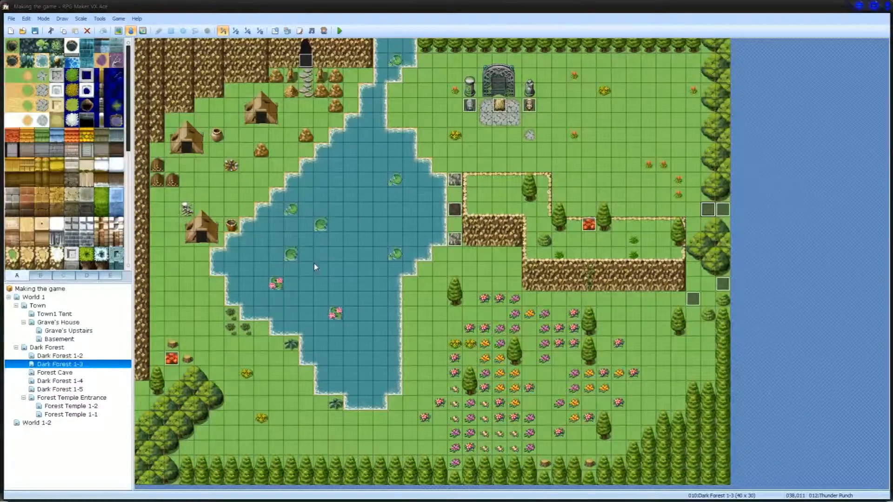
Step: View the Forest Cave, Dark Forest 1-4, Dark Forest 1-5, Forest Temple 1-2 and Forest Temple 1-1 maps and return to World 1
click(71, 373)
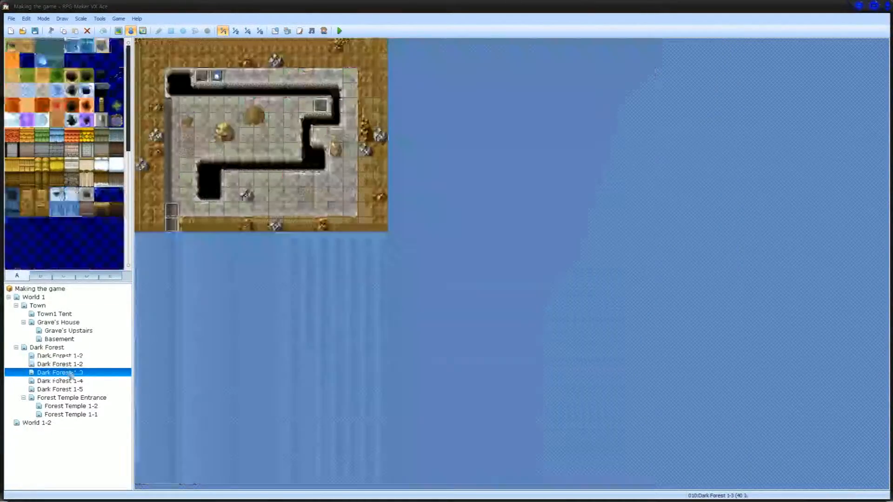
click(70, 380)
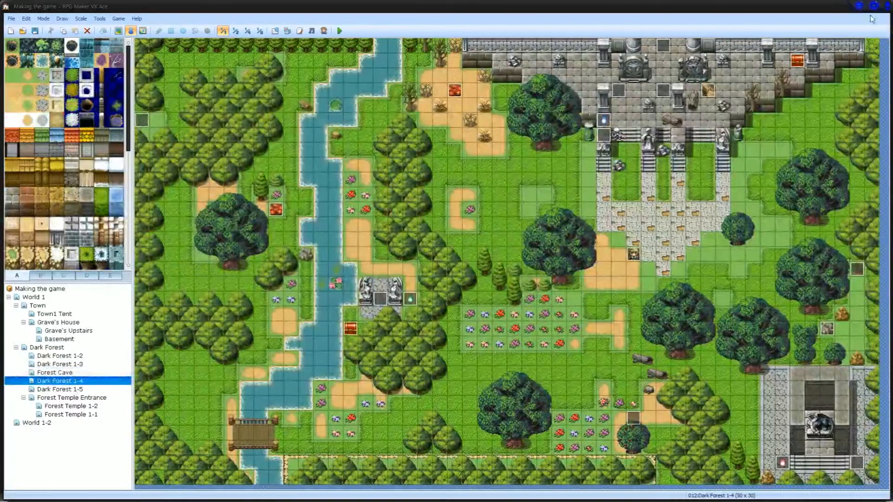
click(81, 392)
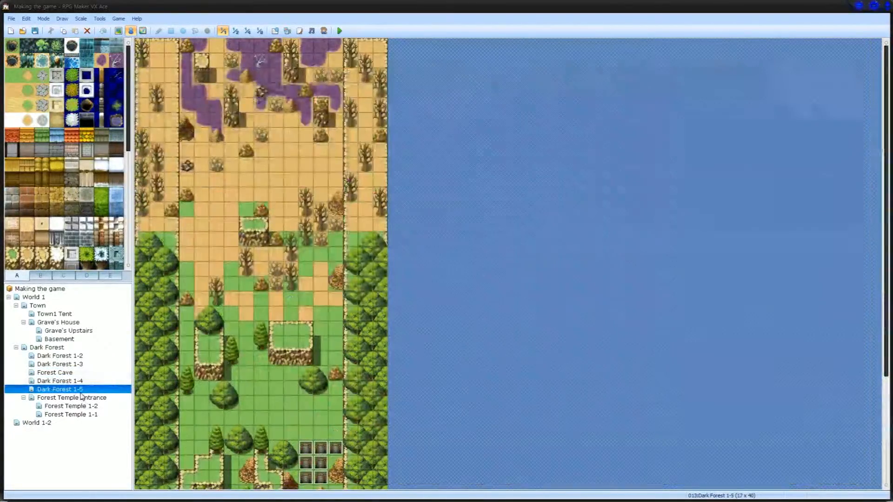
click(74, 406)
click(73, 414)
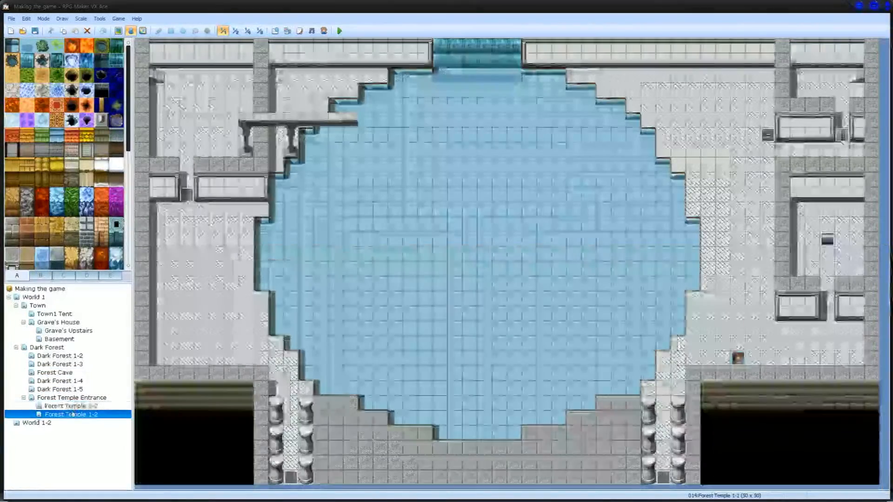
click(40, 296)
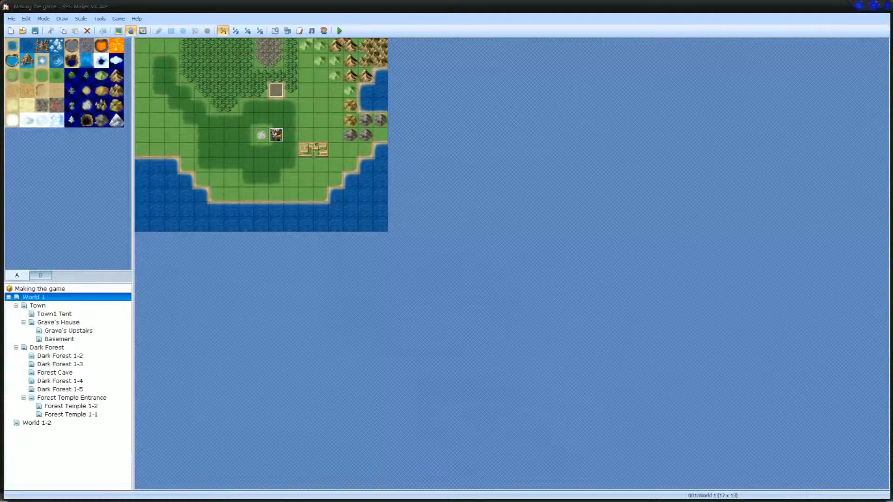
mouse_move(193, 496)
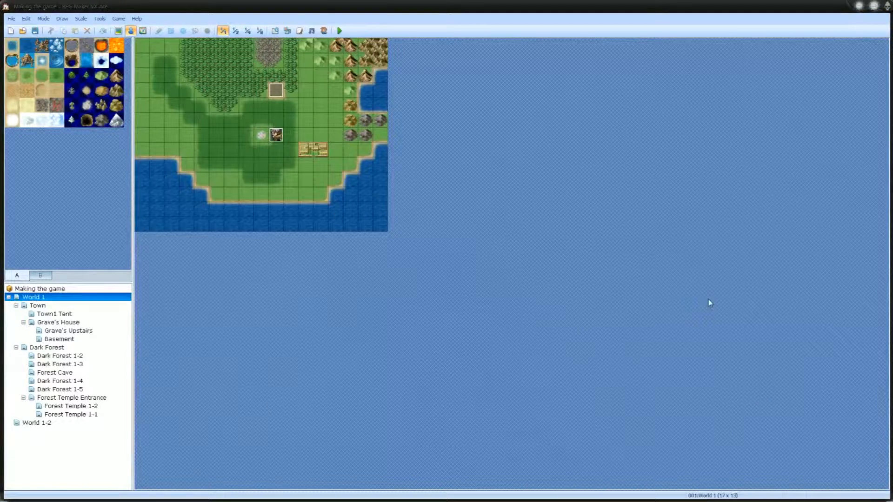